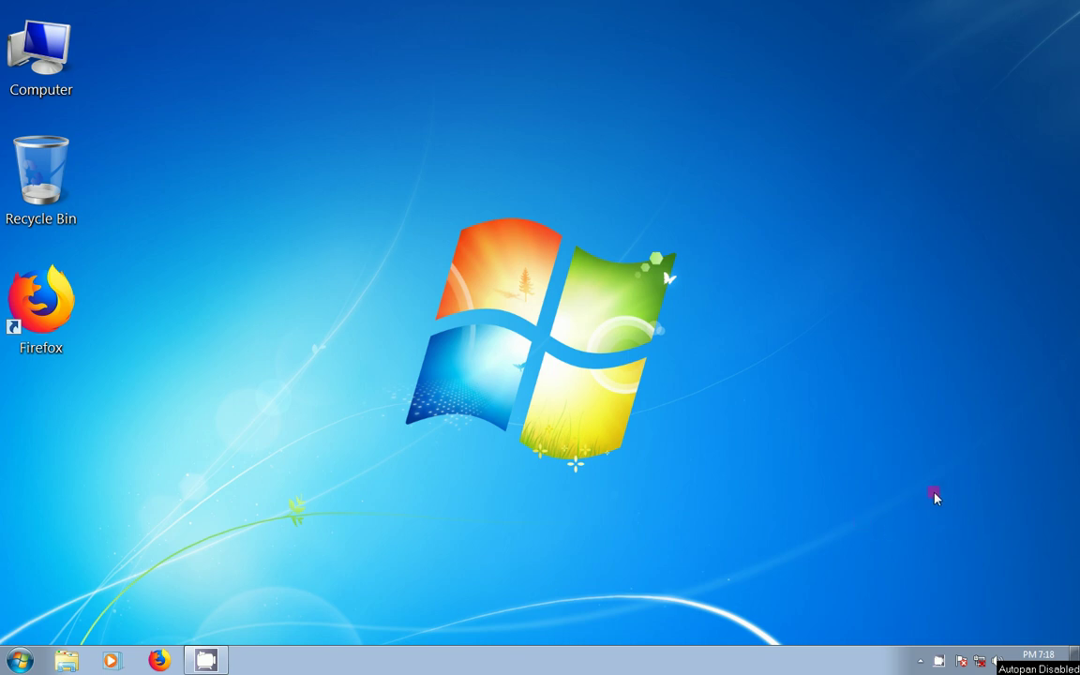
Launch Microsoft Office Excel 2007 from the Start menu.
left_click(20, 660)
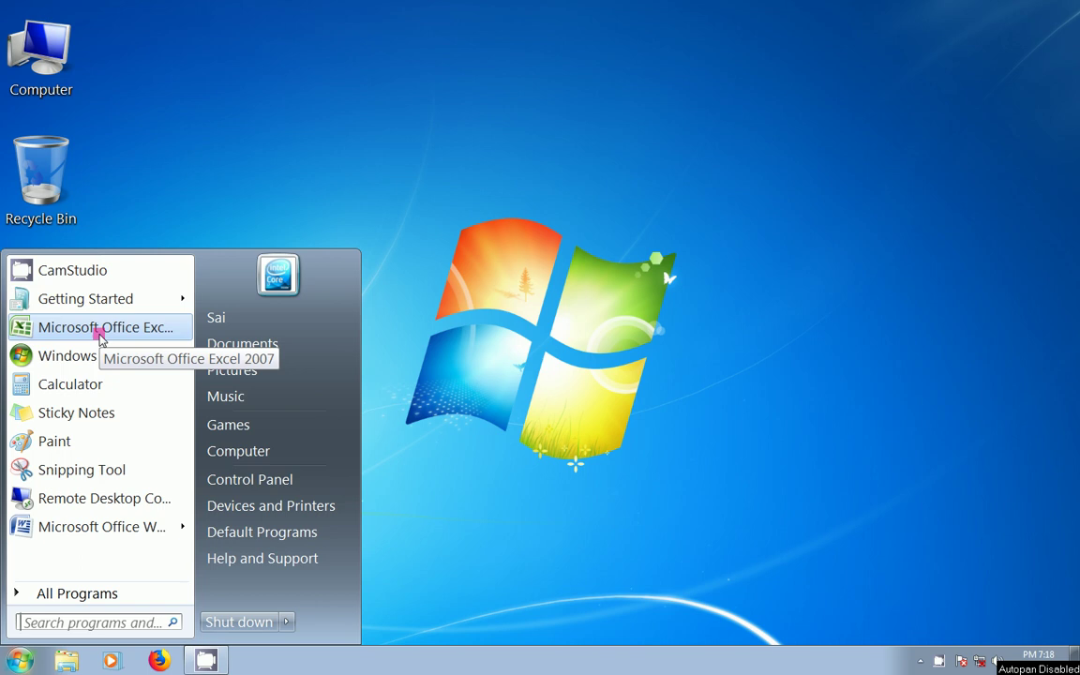
left_click(101, 336)
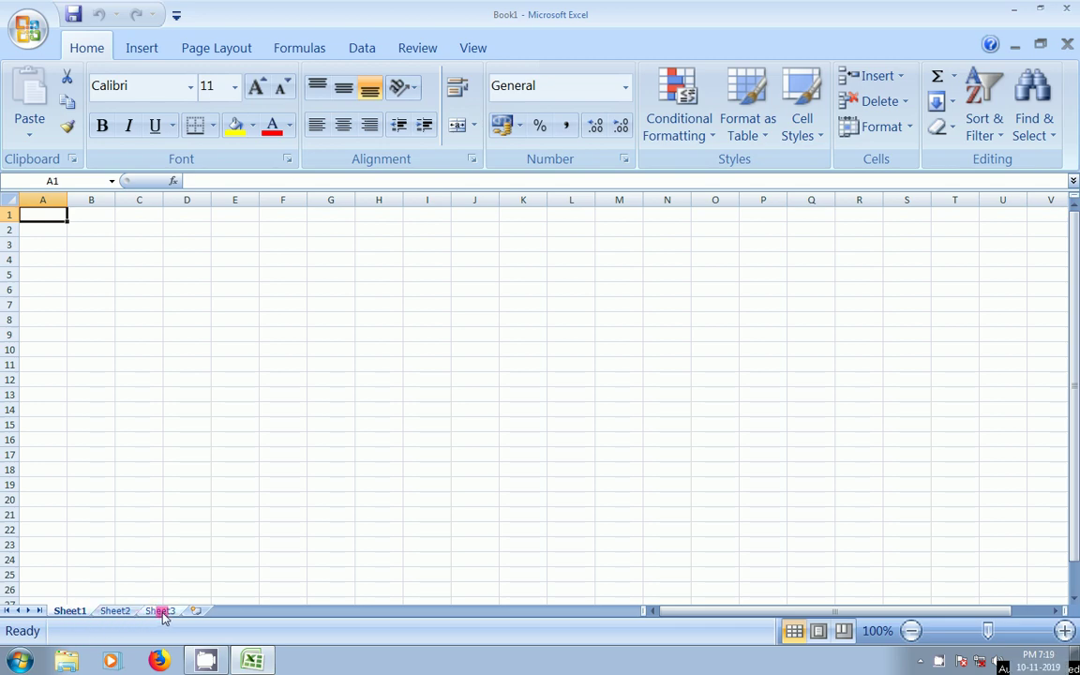
Look through the empty Sheet2 and Sheet3, then return to Sheet1 and select cell D7.
left_click(113, 611)
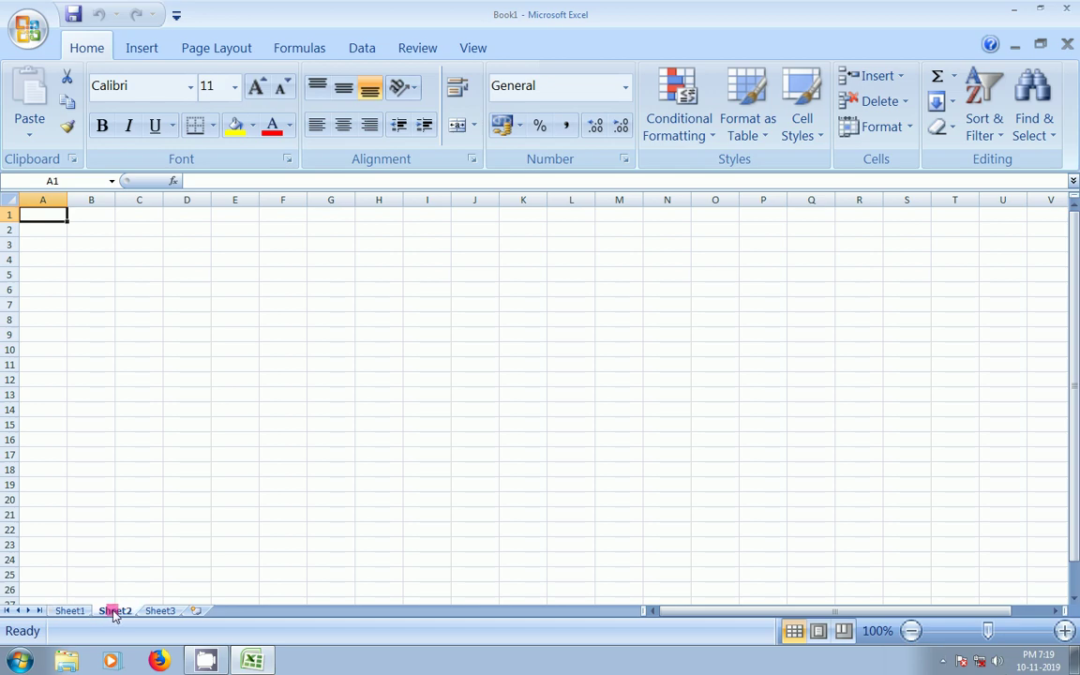
left_click(161, 611)
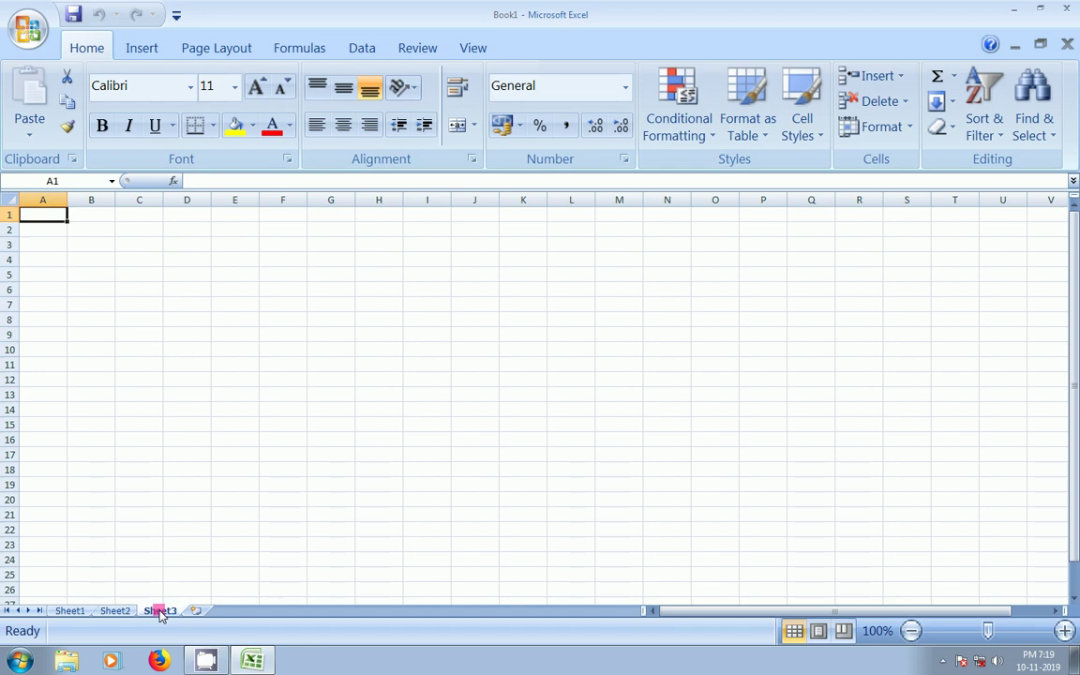
left_click(66, 611)
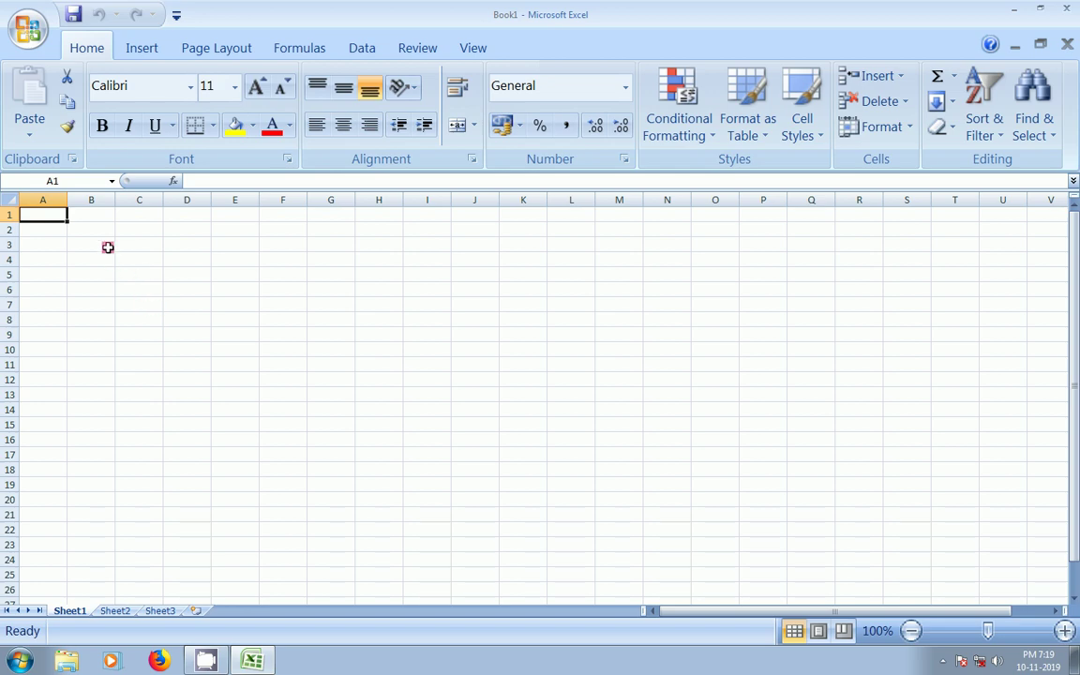
left_click(186, 304)
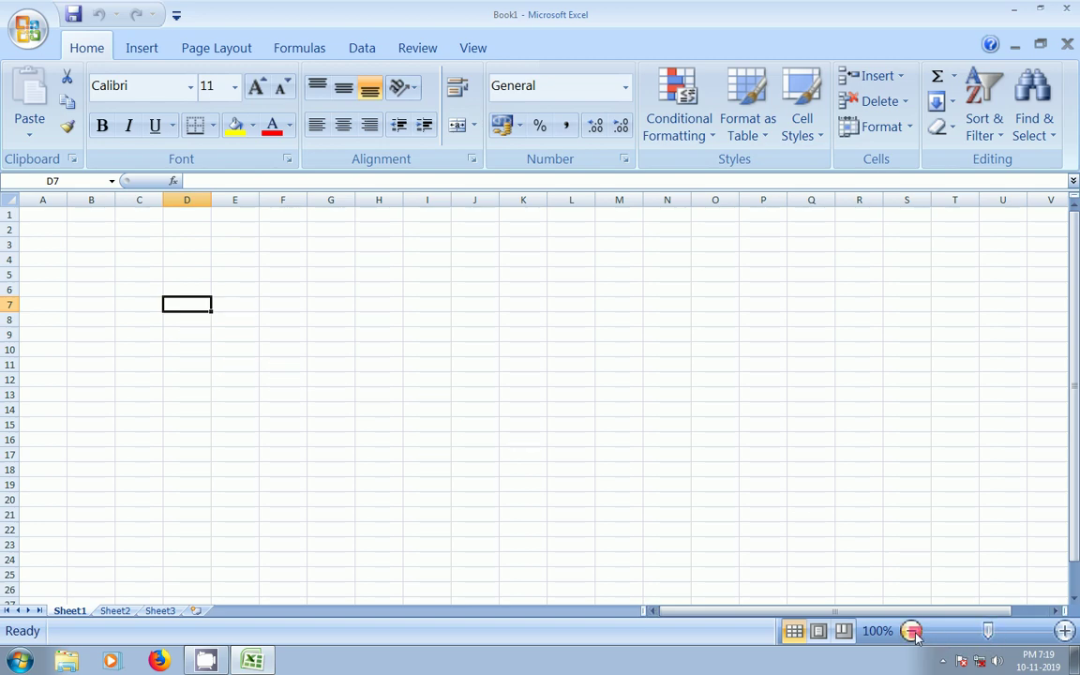
Enlarge the Sheet1 grid to 290% zoom and select cell B3.
left_click(1063, 631)
left_click(1064, 631)
left_click(1064, 631)
left_click(1063, 631)
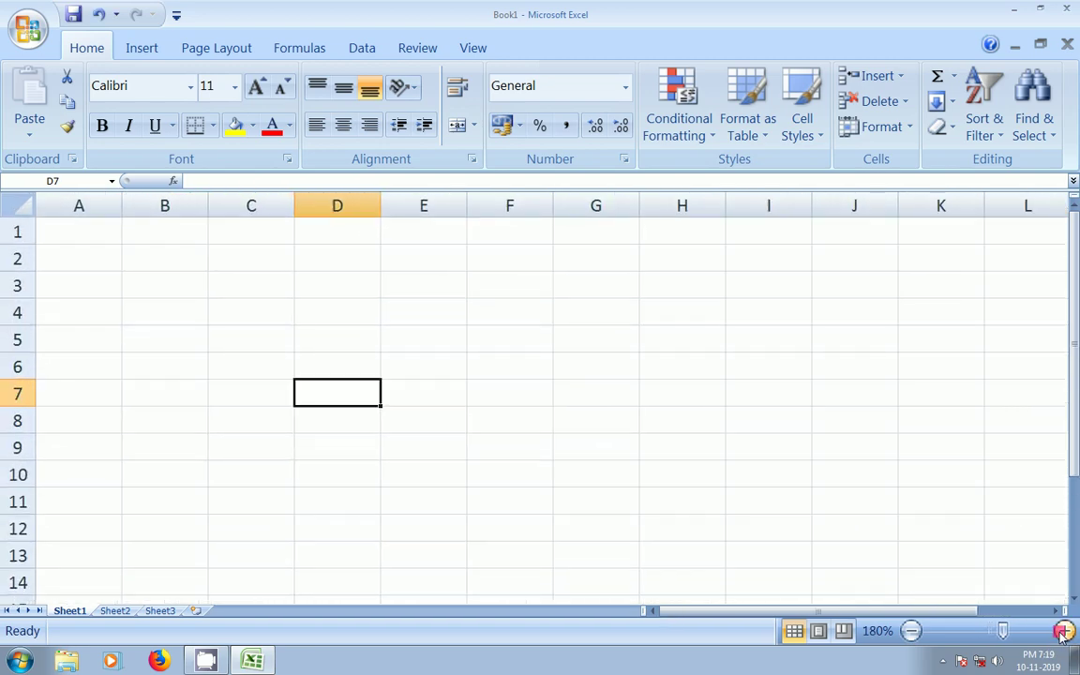
left_click(1063, 631)
left_click(1064, 631)
left_click(1064, 631)
left_click(1063, 632)
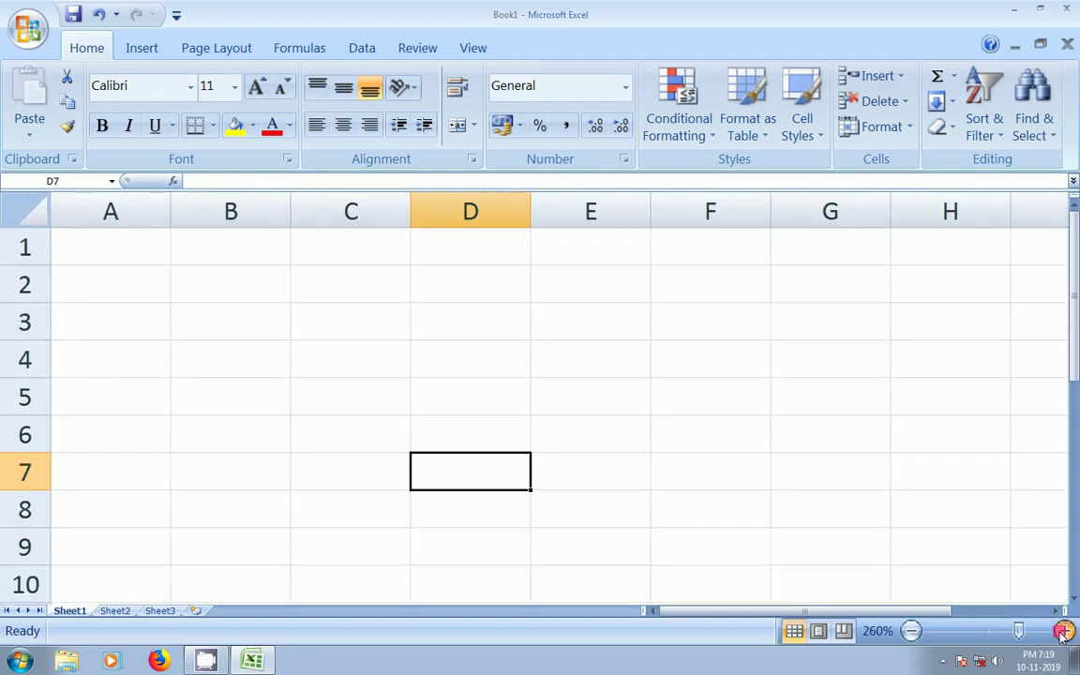
left_click(1064, 631)
left_click(1063, 631)
left_click(1063, 631)
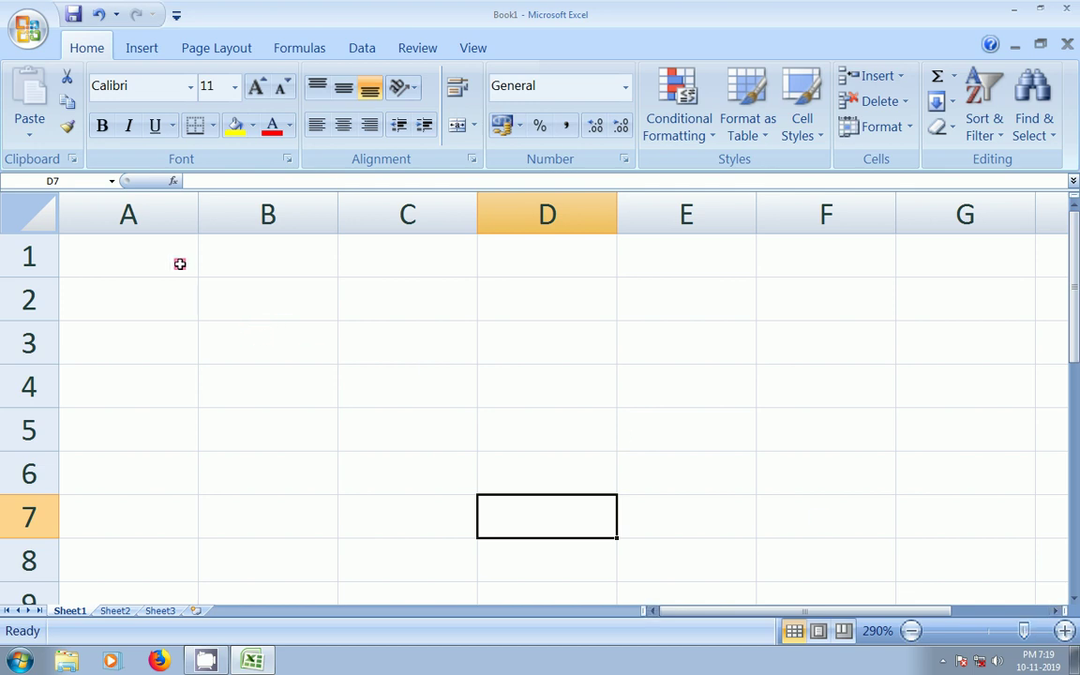
left_click(242, 339)
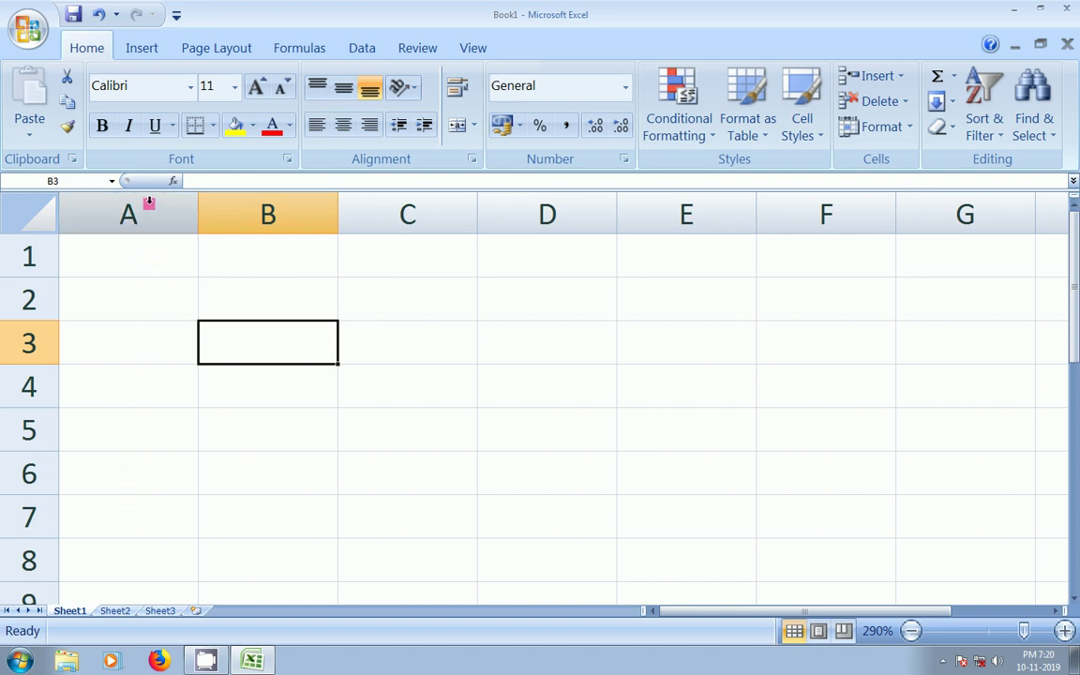
left_click(149, 203)
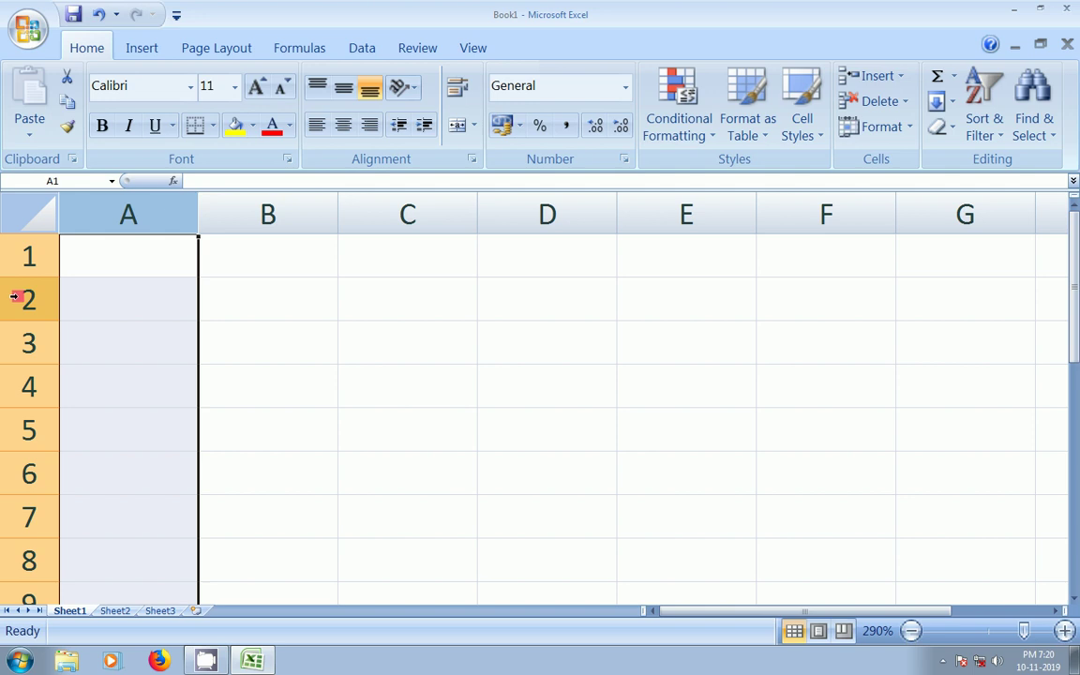
left_click(16, 297)
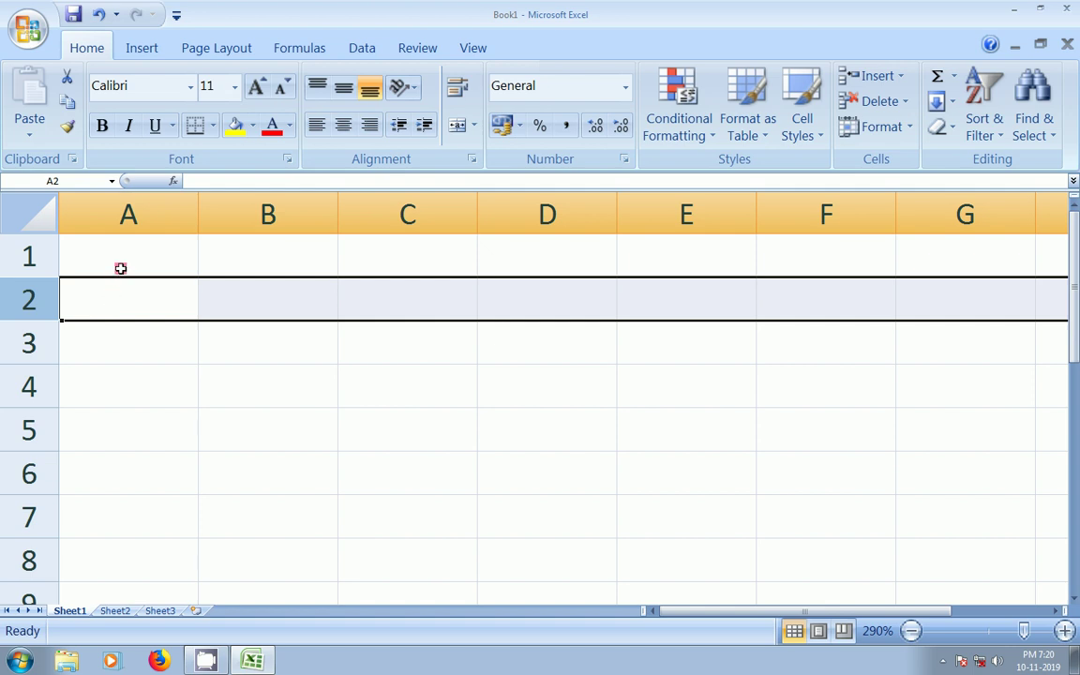
left_click(259, 295)
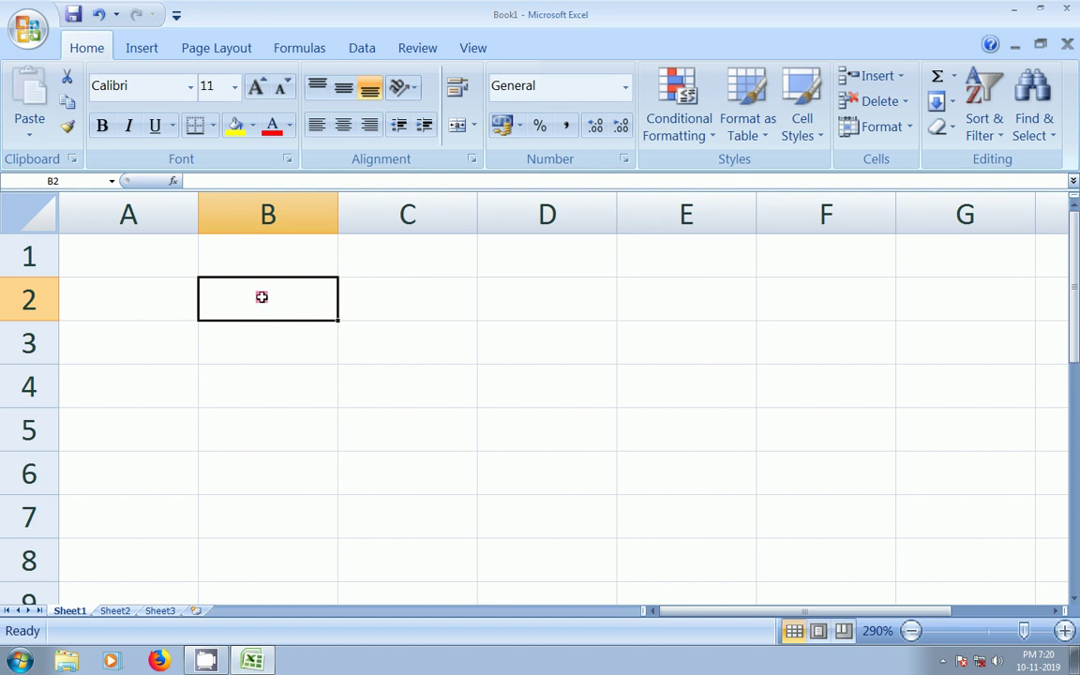
left_click(544, 388)
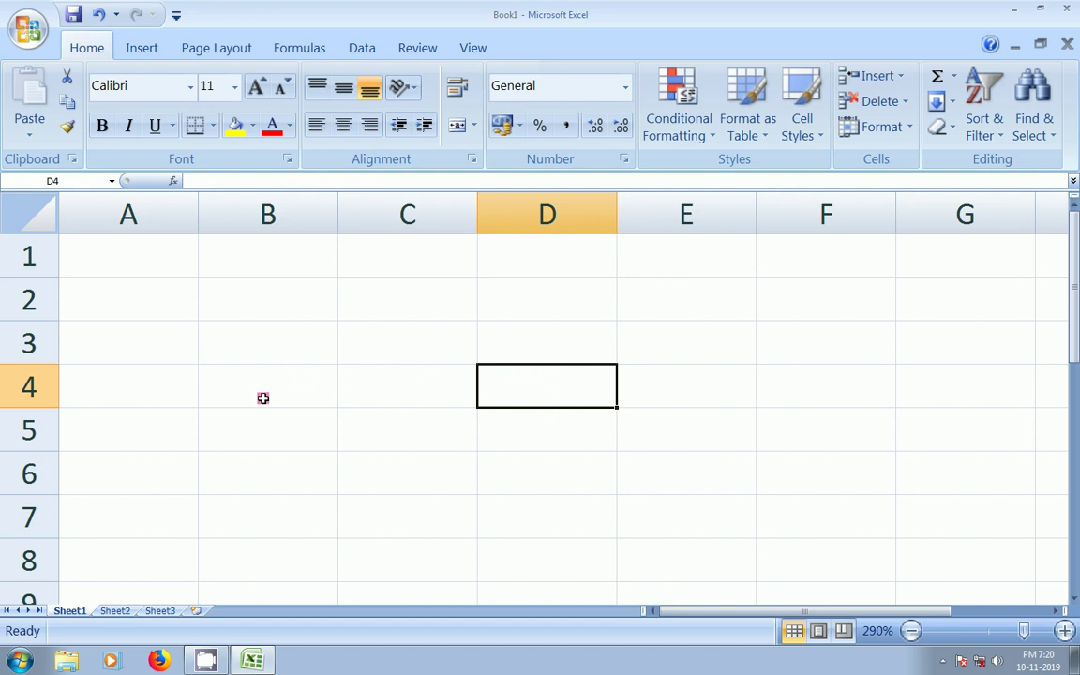
left_click(225, 424)
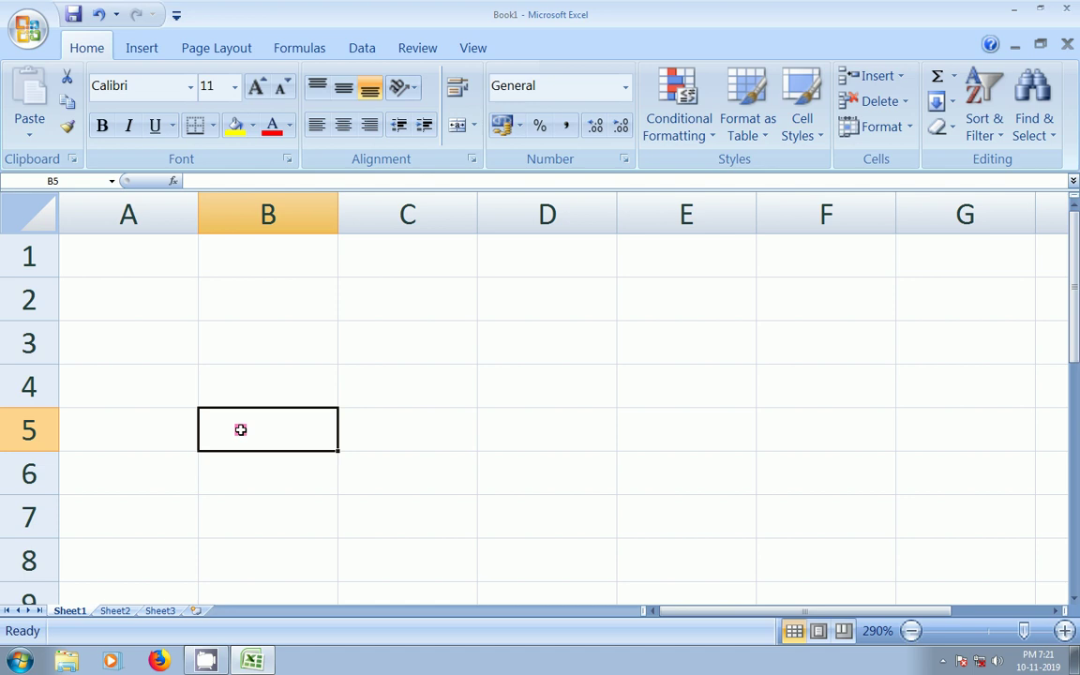
Enter the headers name, marks and address in A1, B1 and C1.
left_click(116, 255)
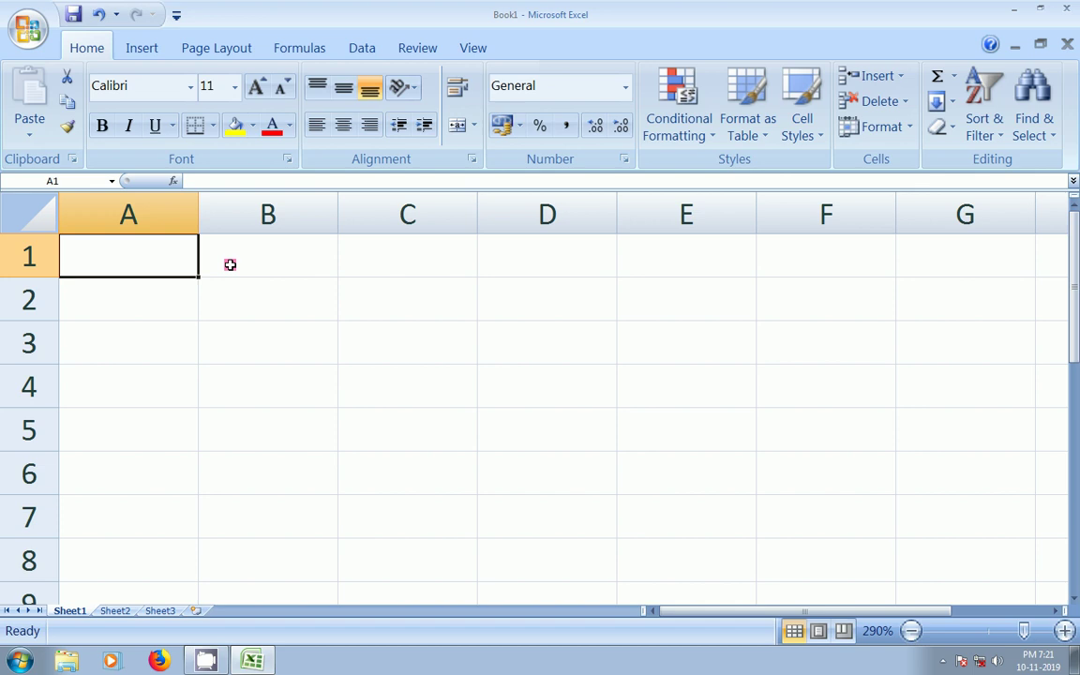
type("name")
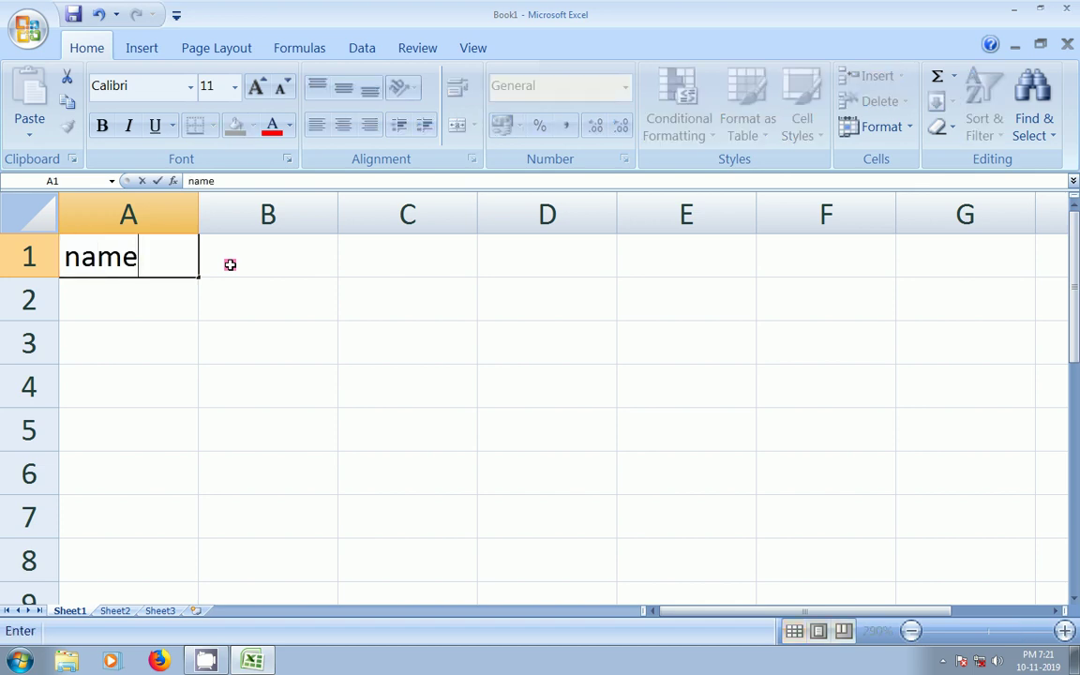
left_click(230, 265)
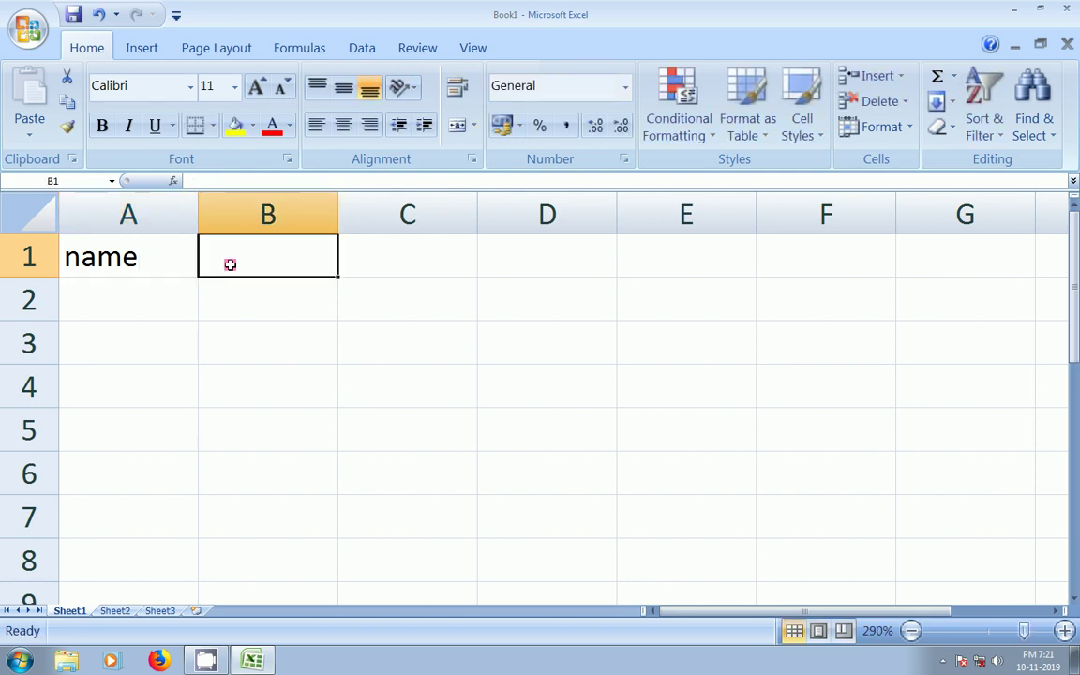
type("marks")
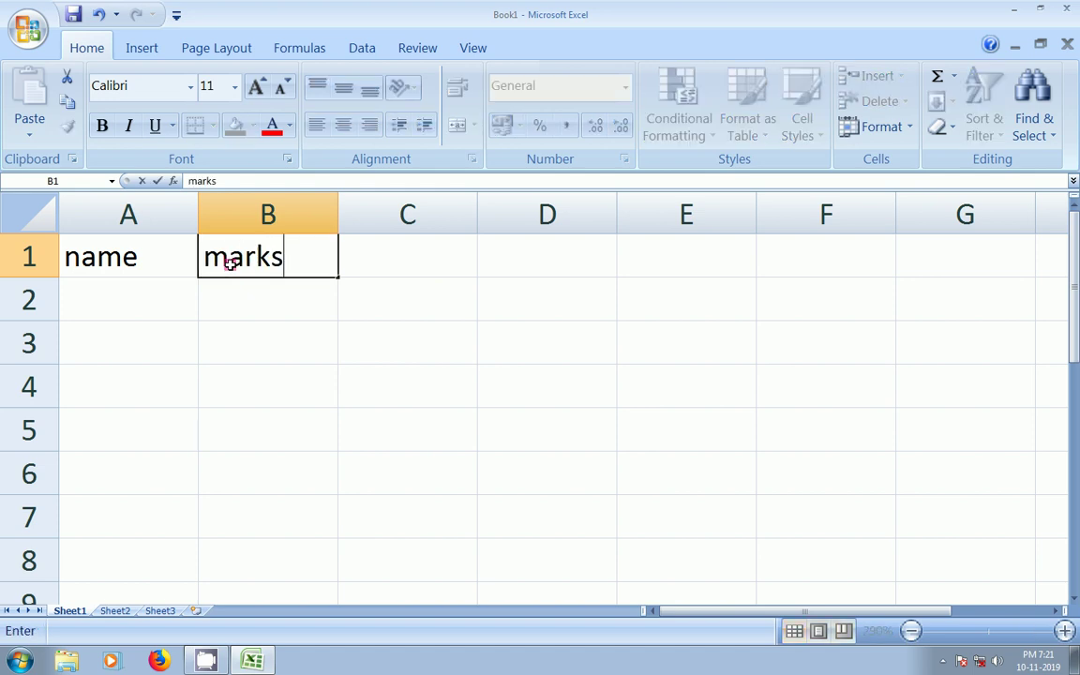
key("Tab")
type("a")
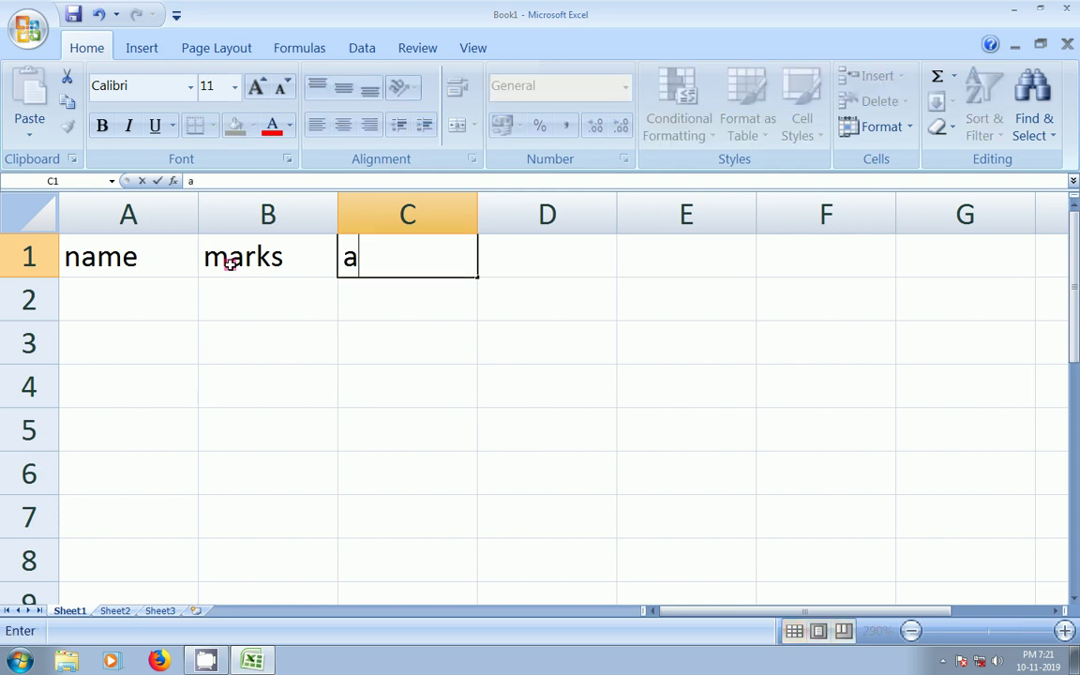
type("ddress")
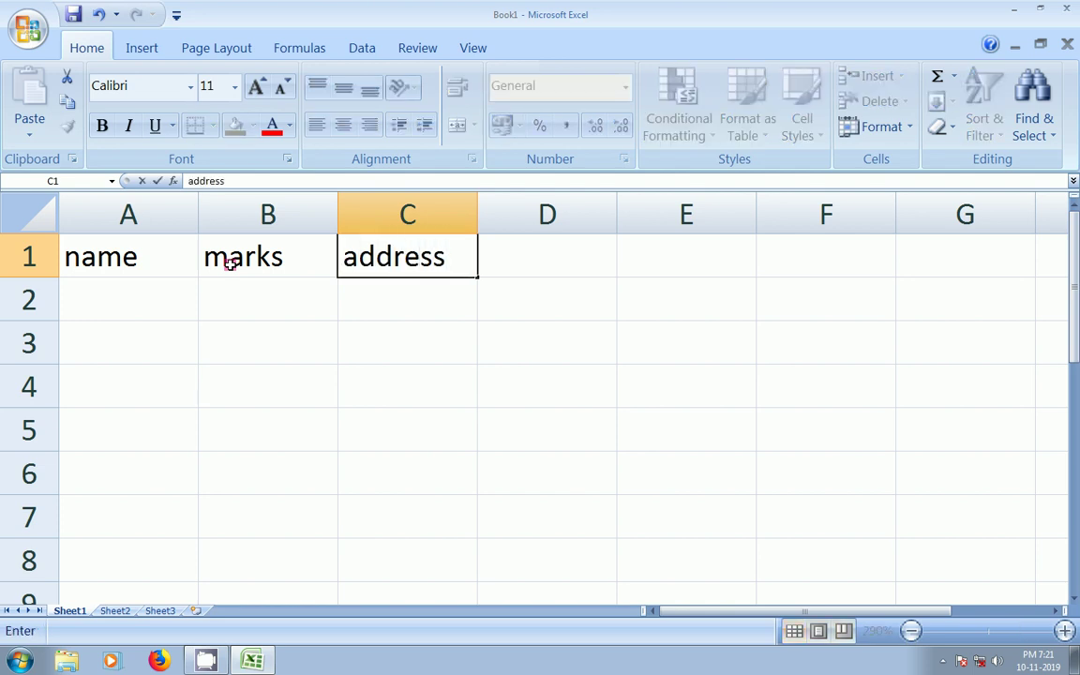
key("Return")
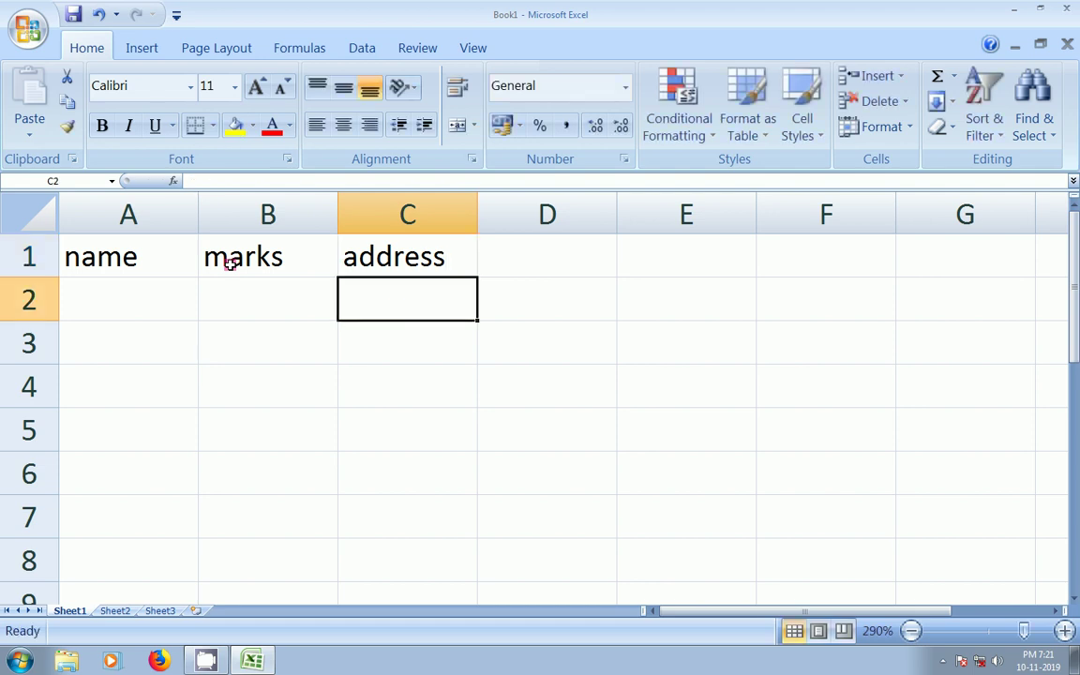
Move to cell A2 and type the first student's name.
key("Left")
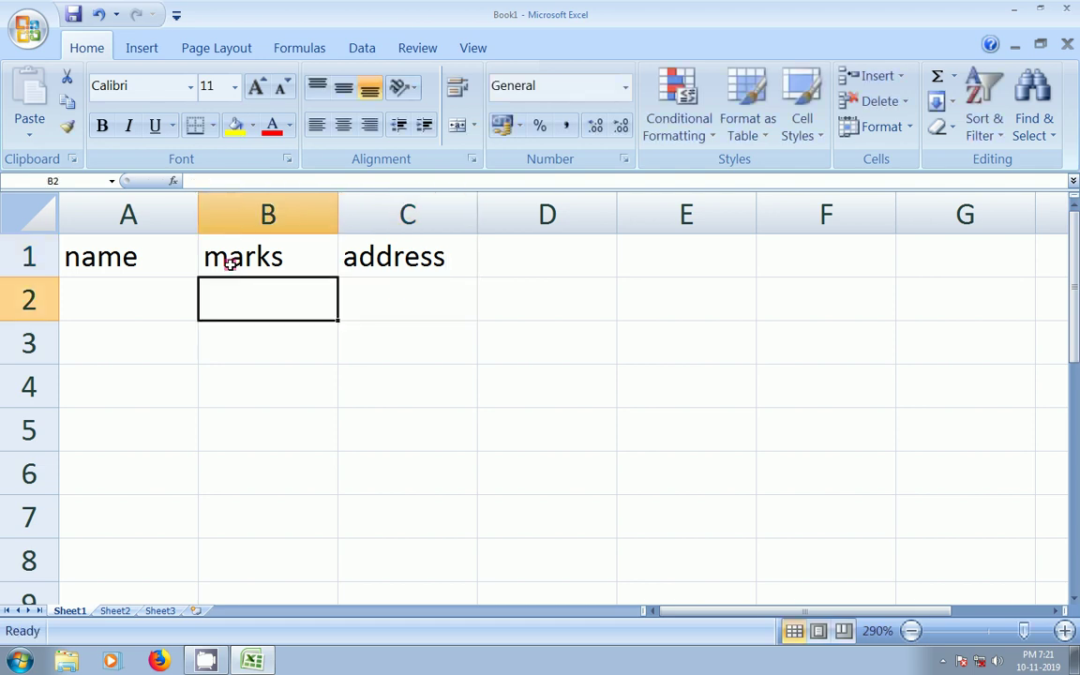
key("Right")
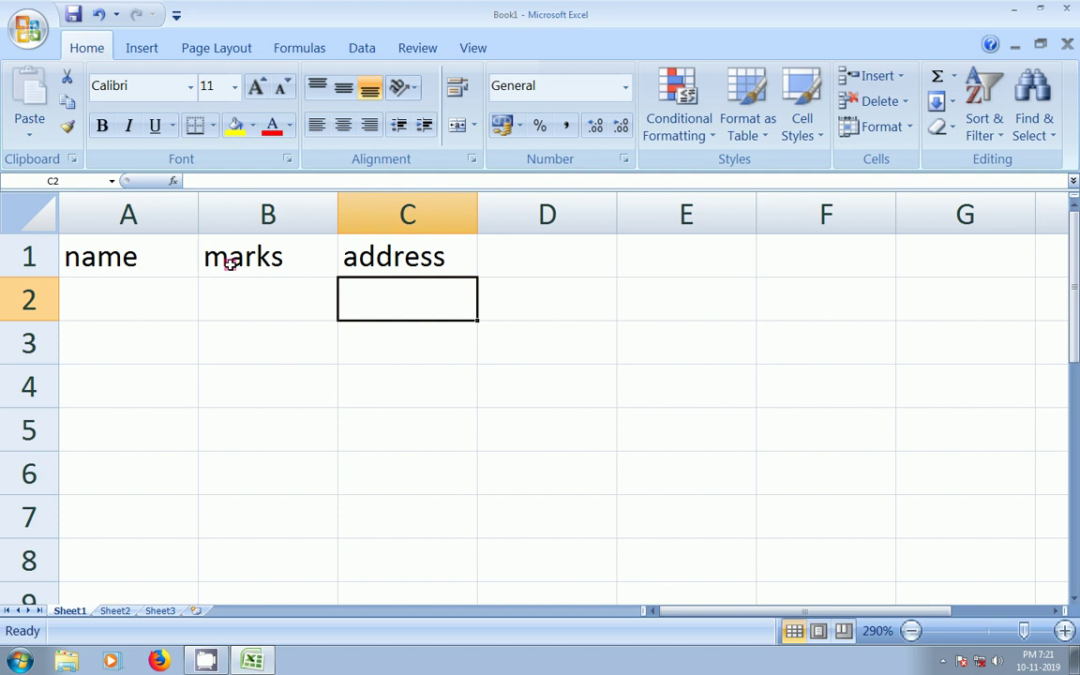
key("Up")
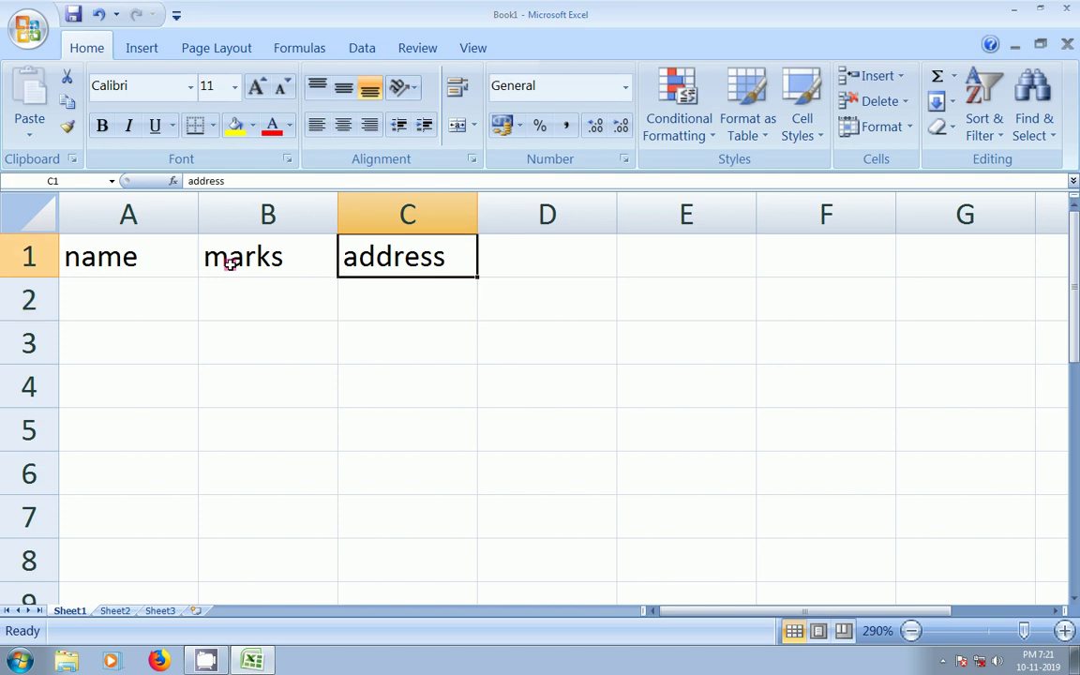
key("Down")
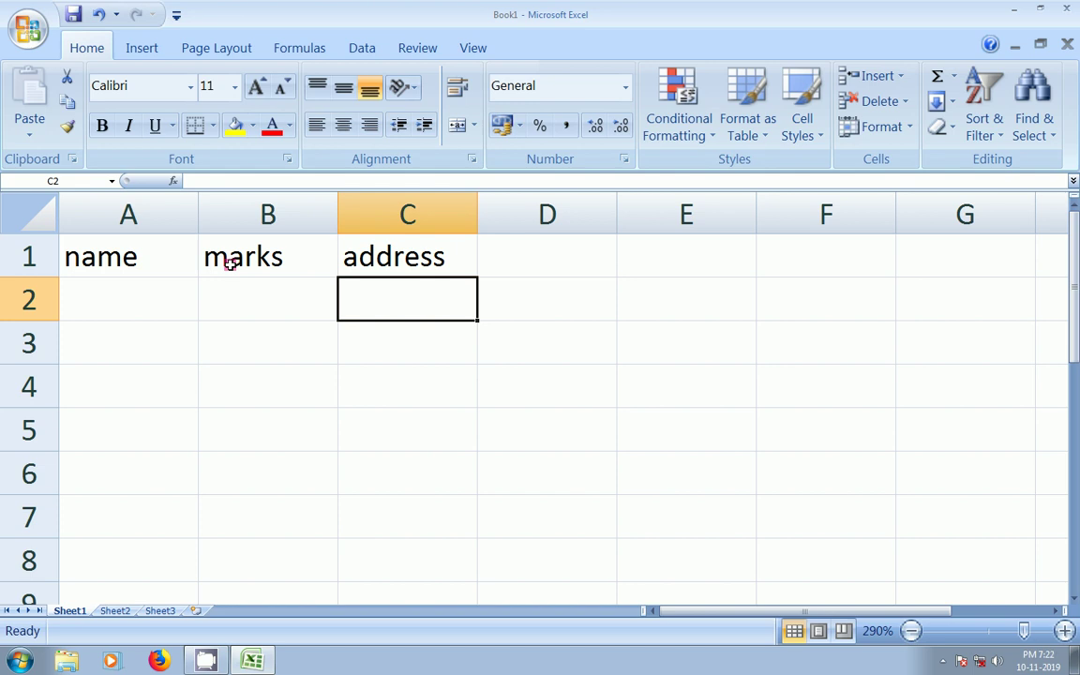
key("Left")
key("Left")
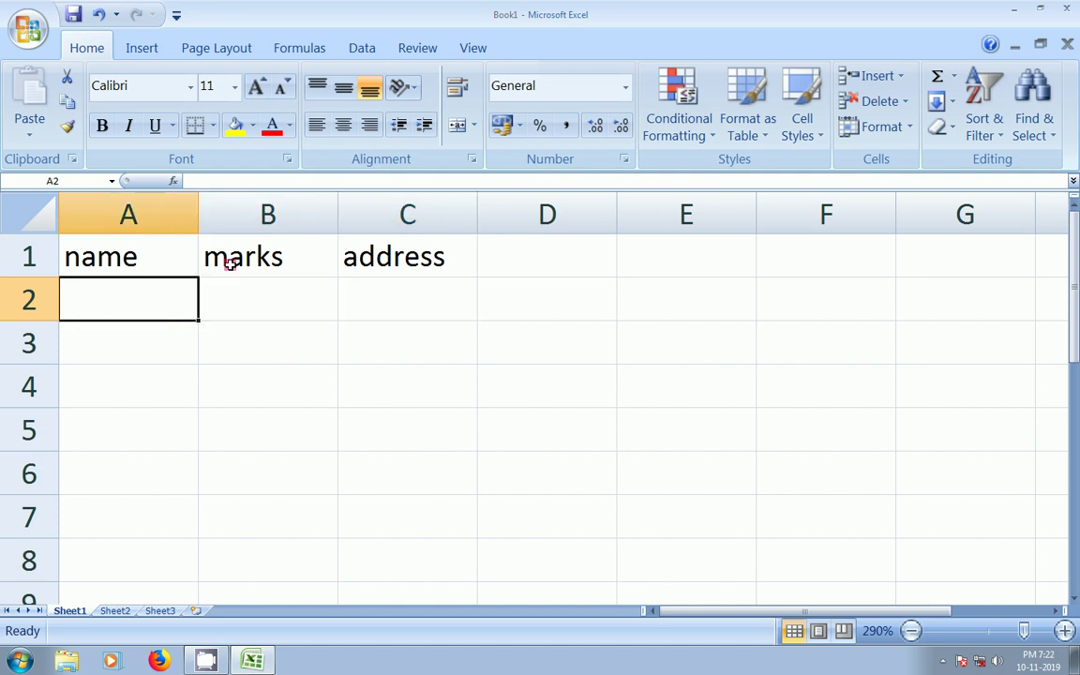
type("sampa")
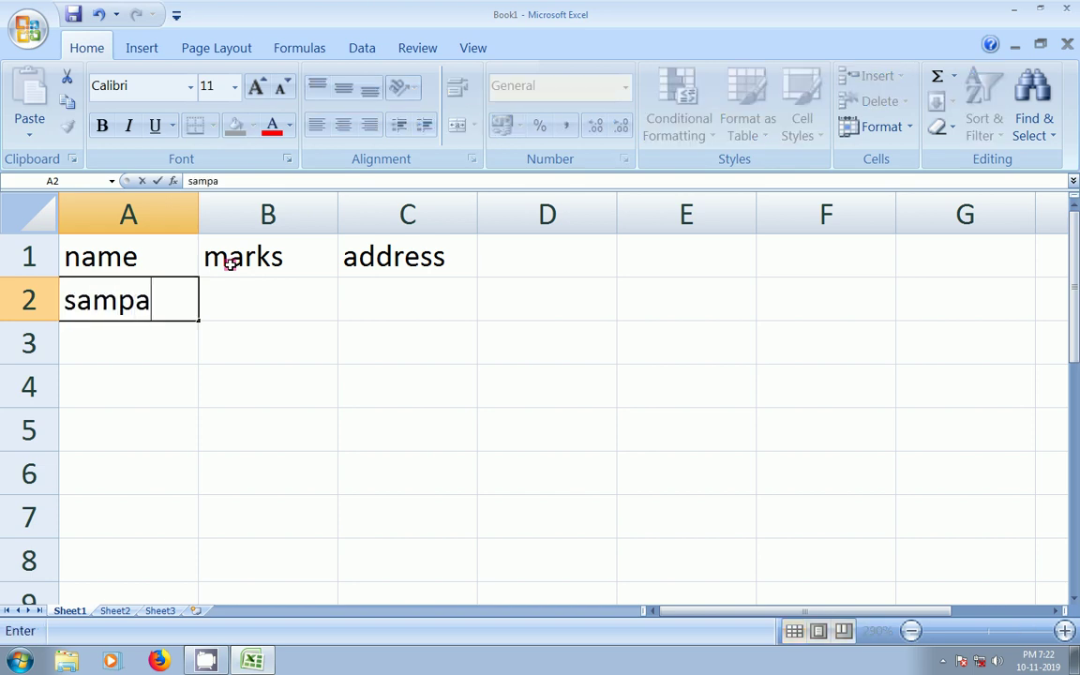
type("th")
Confirm the first name and enter the second and third student names in A3 and A4.
key("Return")
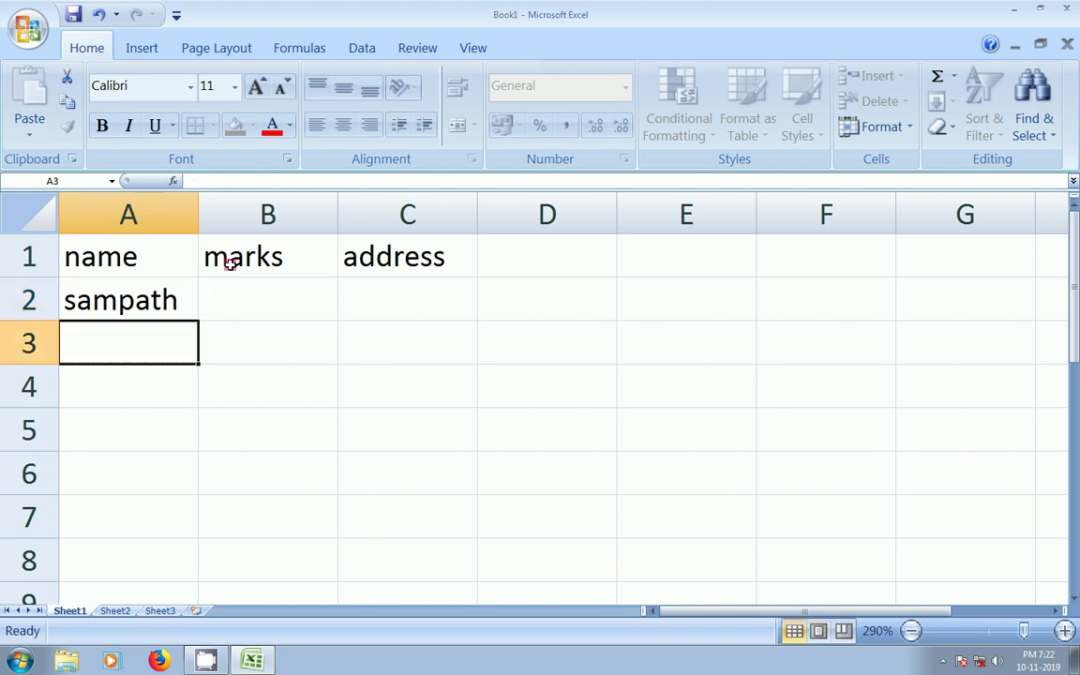
type("ta")
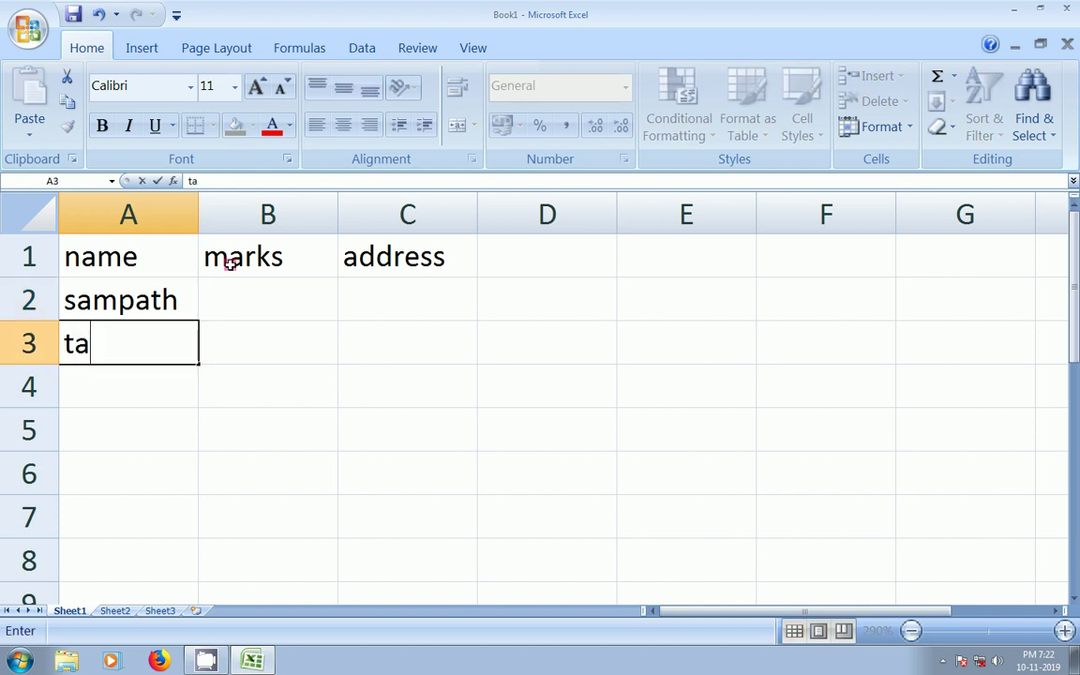
type("run")
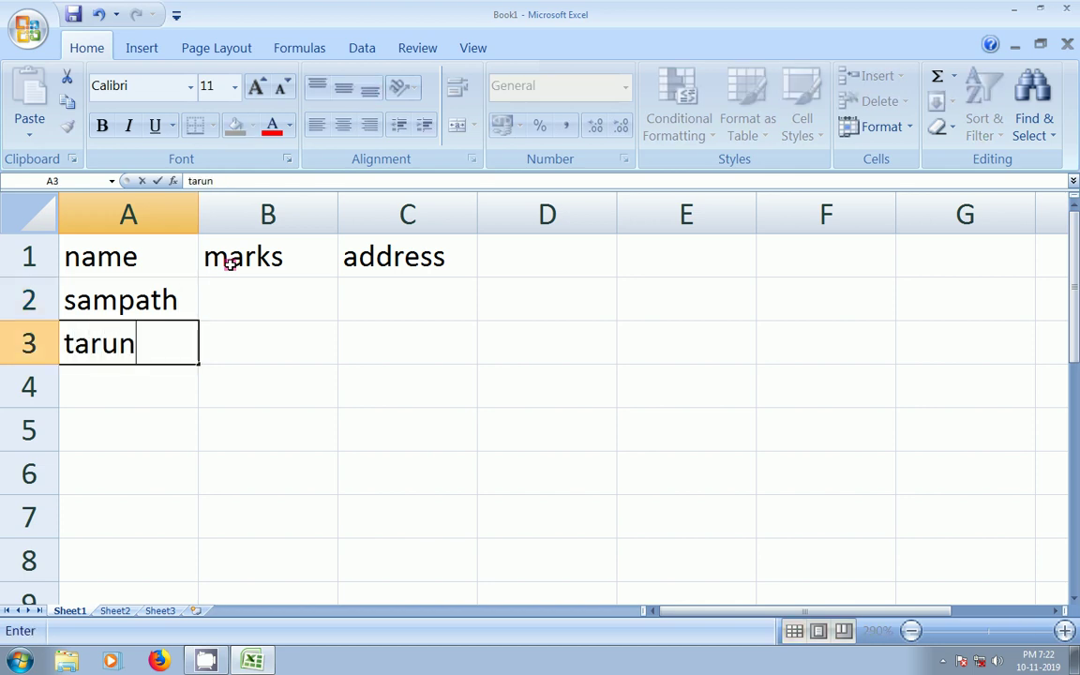
key("Return")
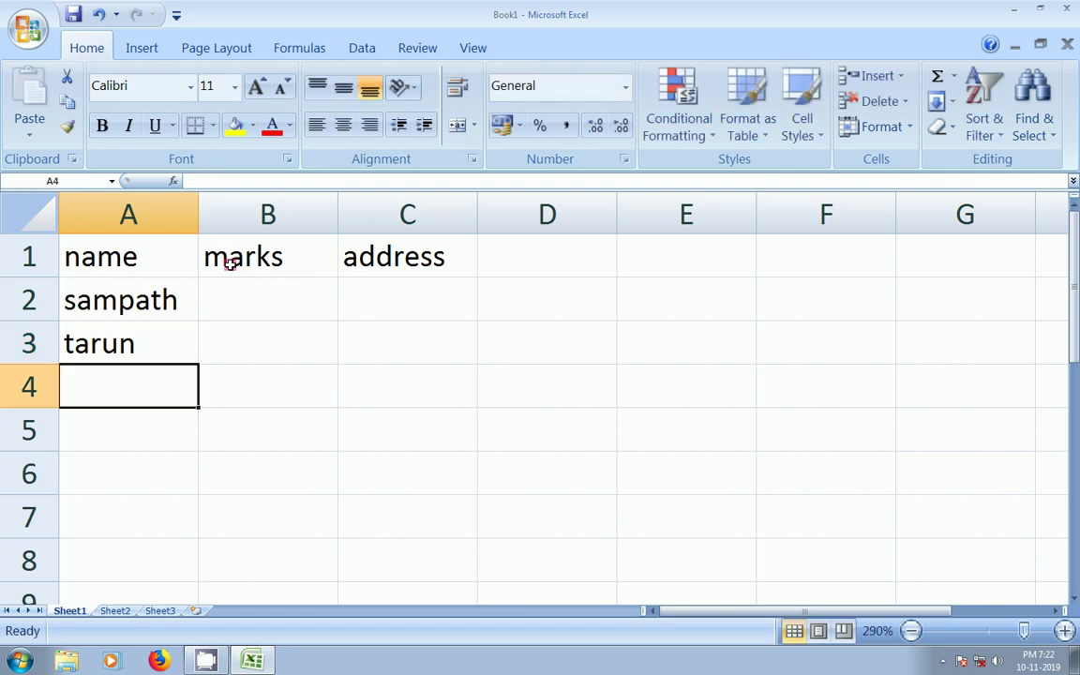
type("s")
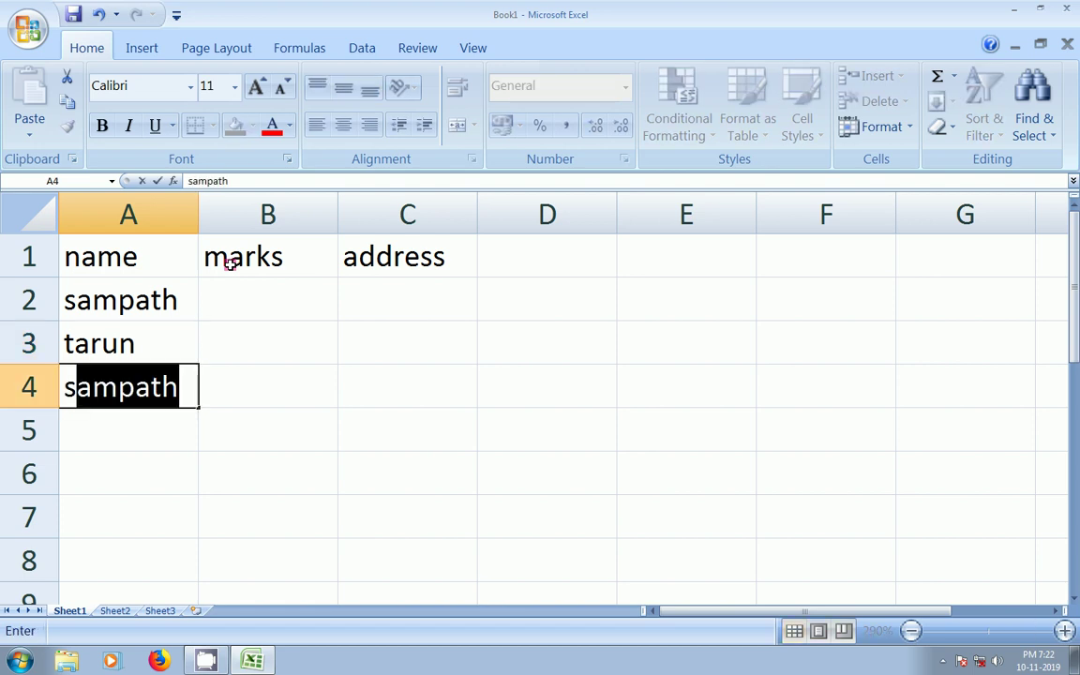
type("hirish")
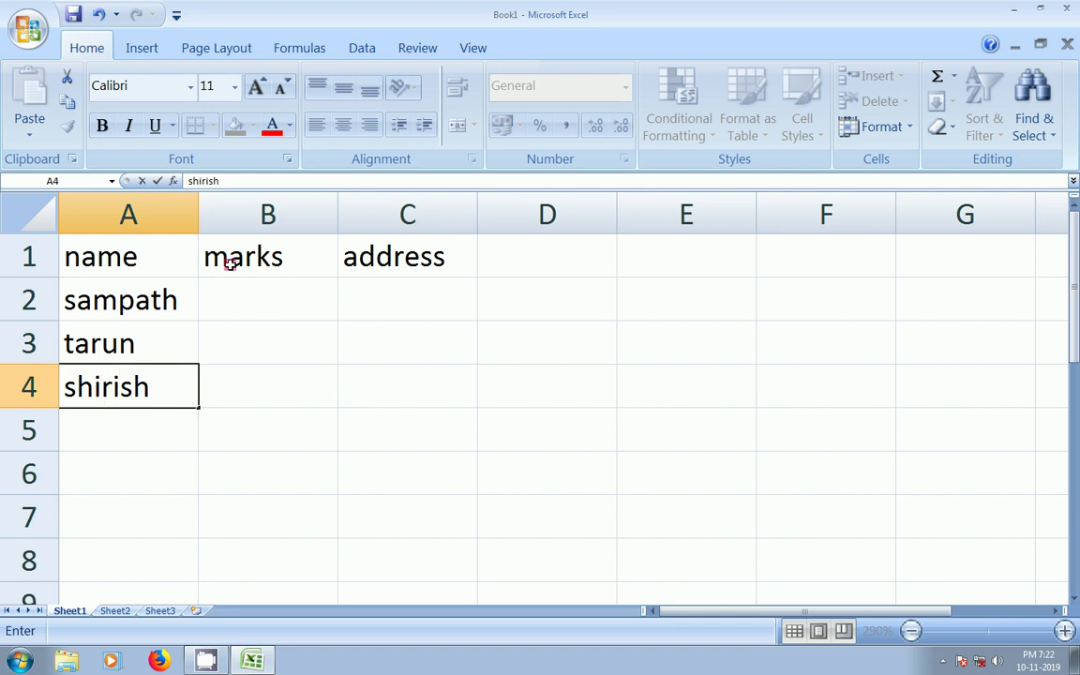
key("Tab")
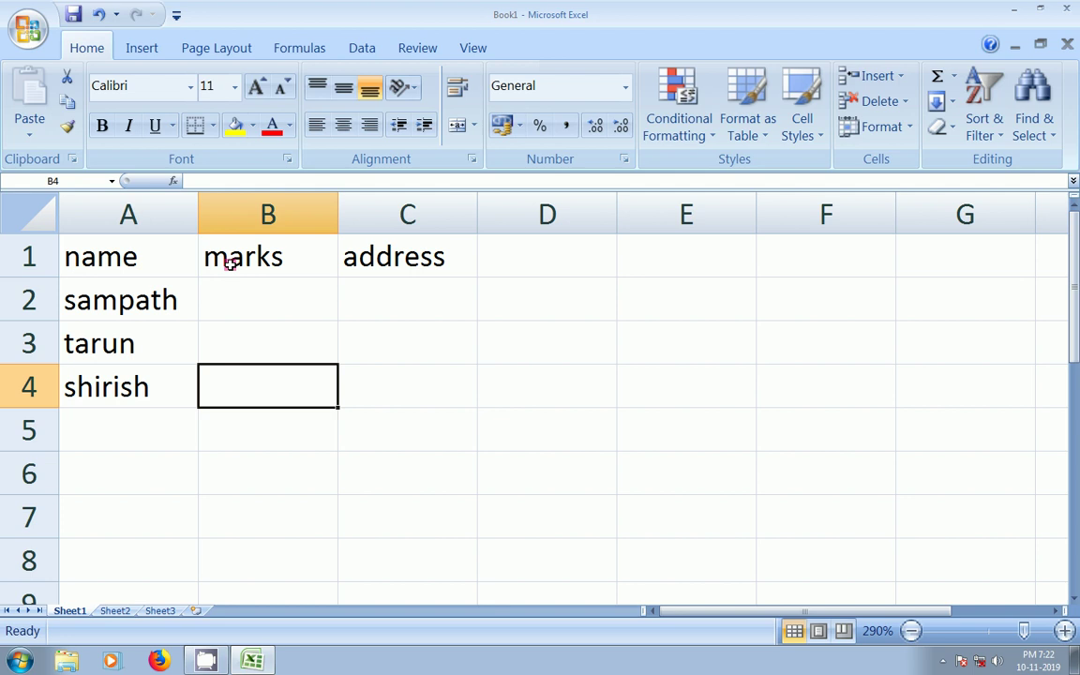
Enter the marks 56, 78 and 89 in B2:B4.
key("Up")
key("Up")
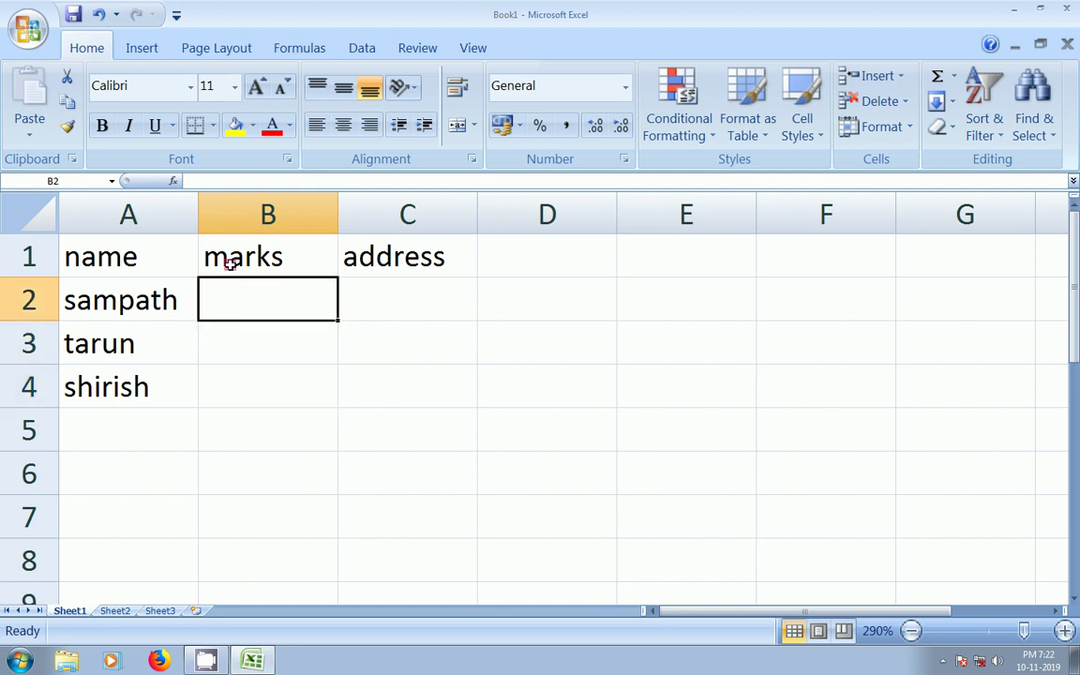
type("56")
key("Return")
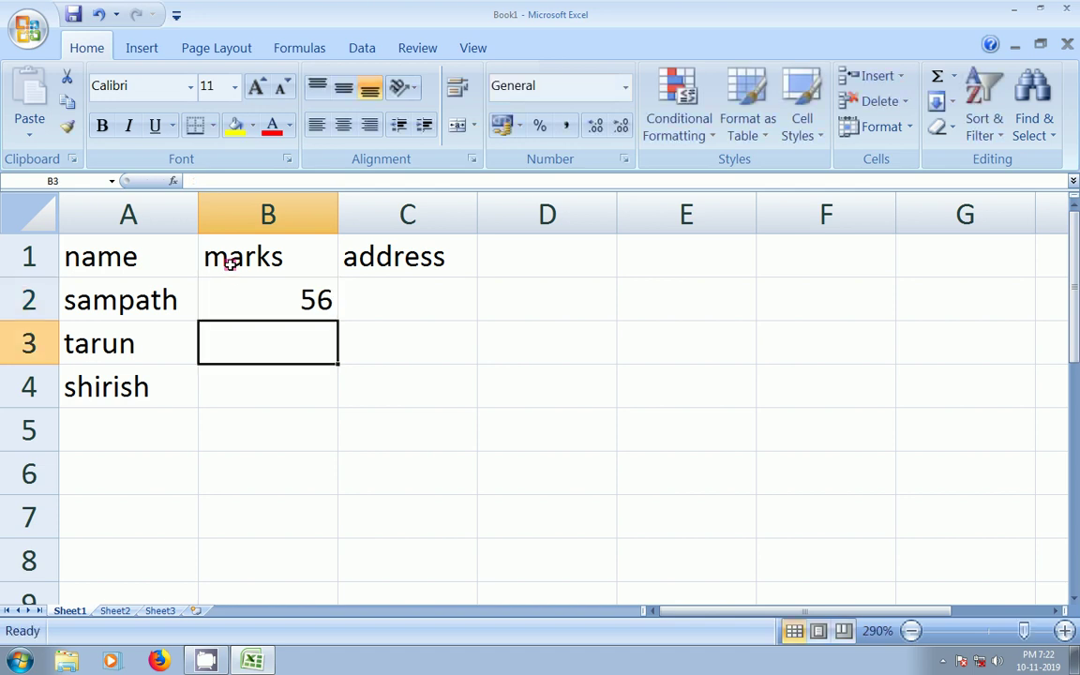
type("78")
key("Return")
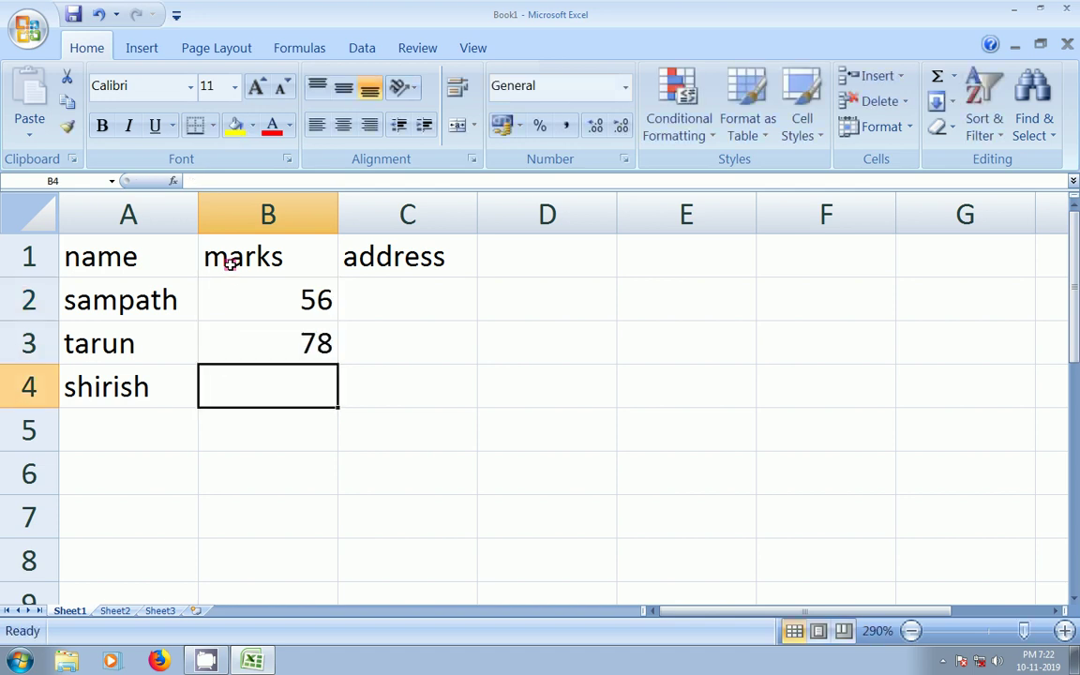
type("89")
key("Tab")
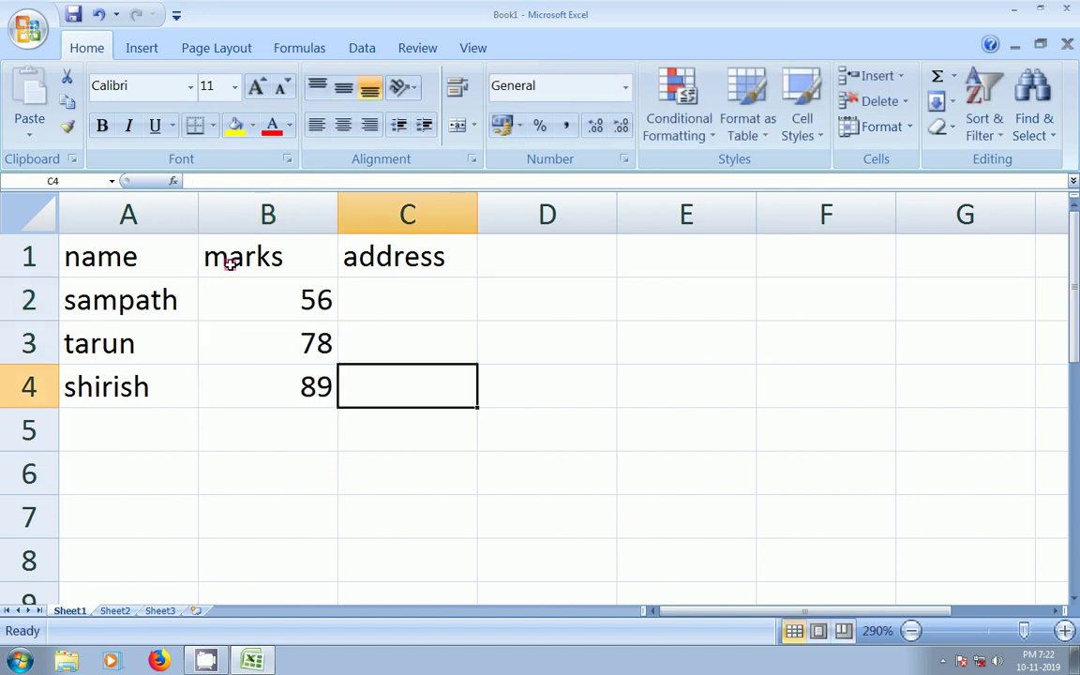
Fill in an address entry for each student in C2:C4.
key("Up")
key("Up")
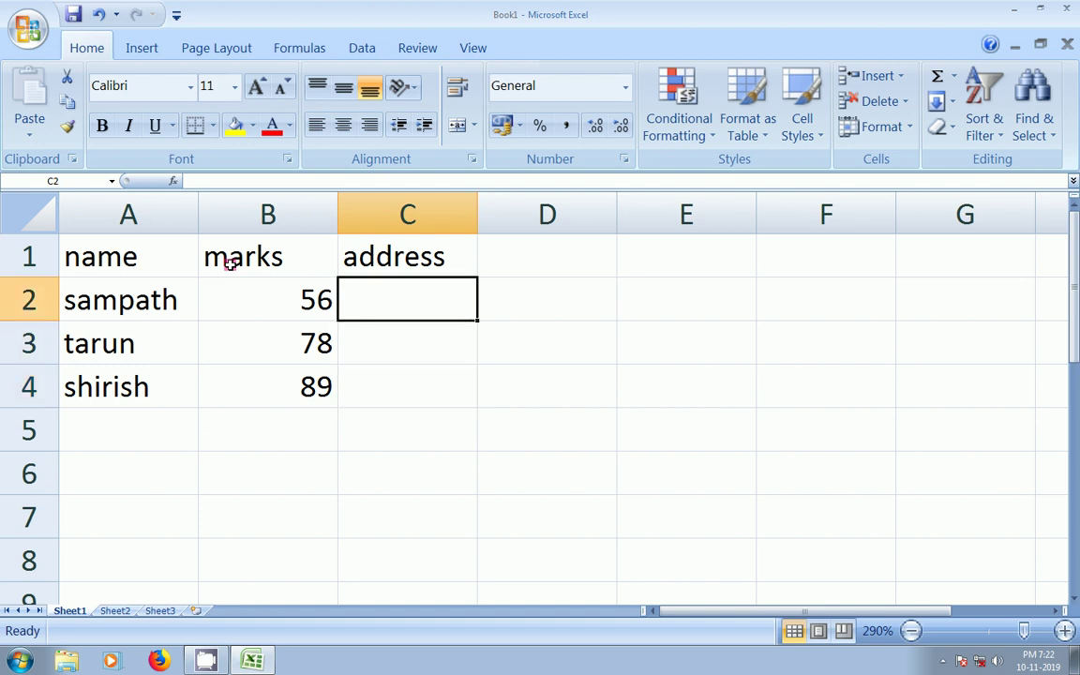
type("kn")
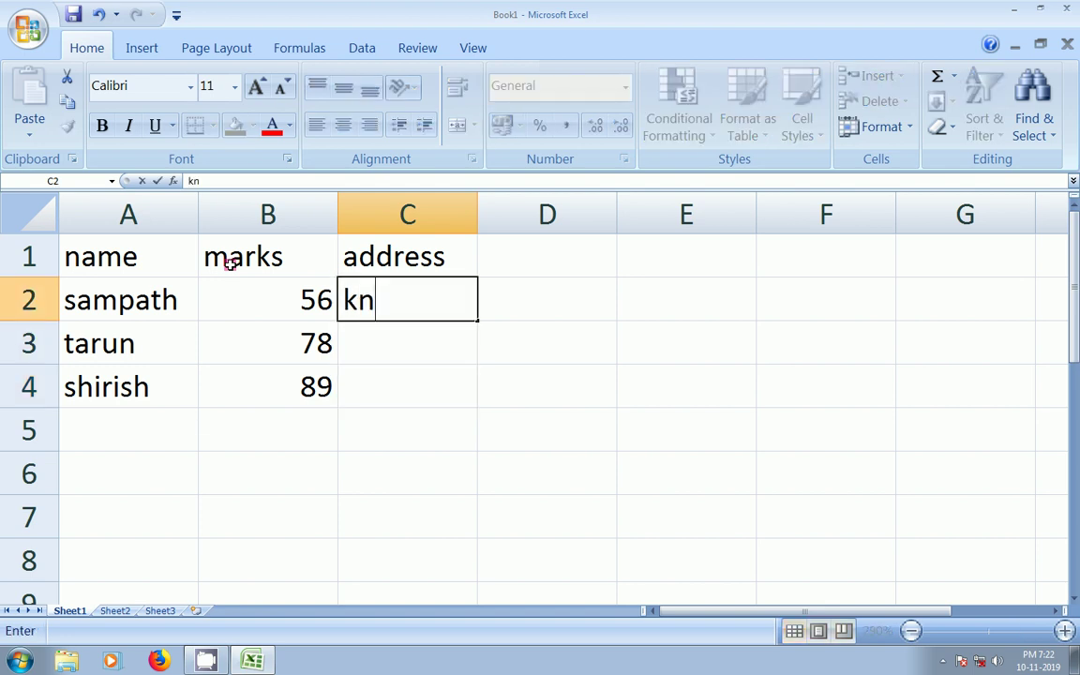
type("r")
key("Return")
type("h")
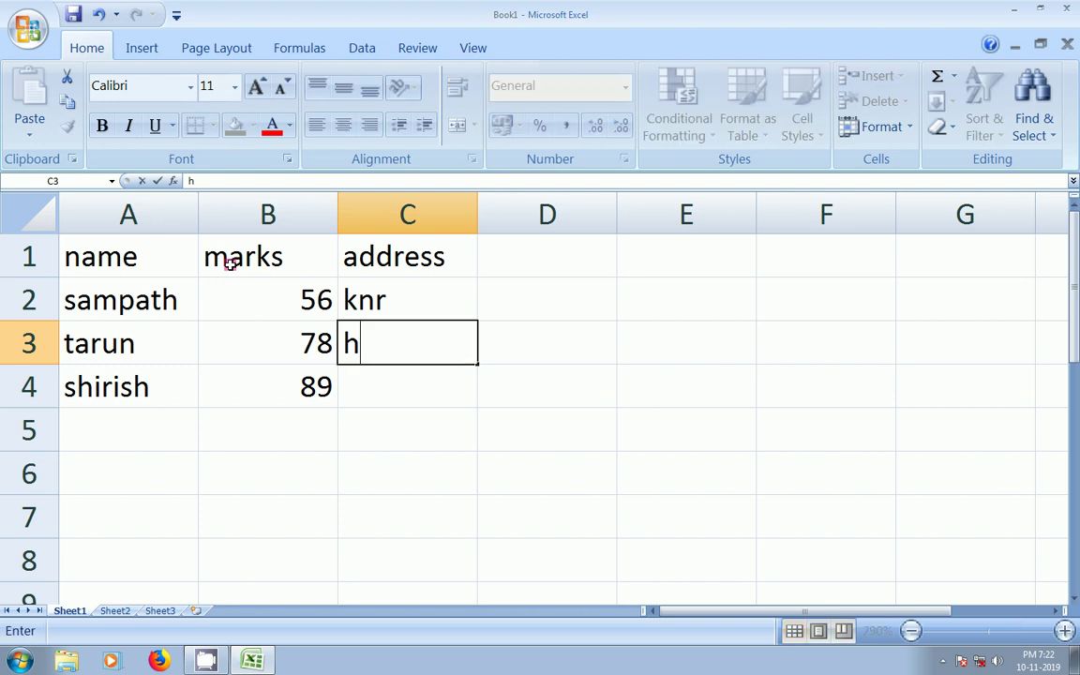
type("yd")
key("Return")
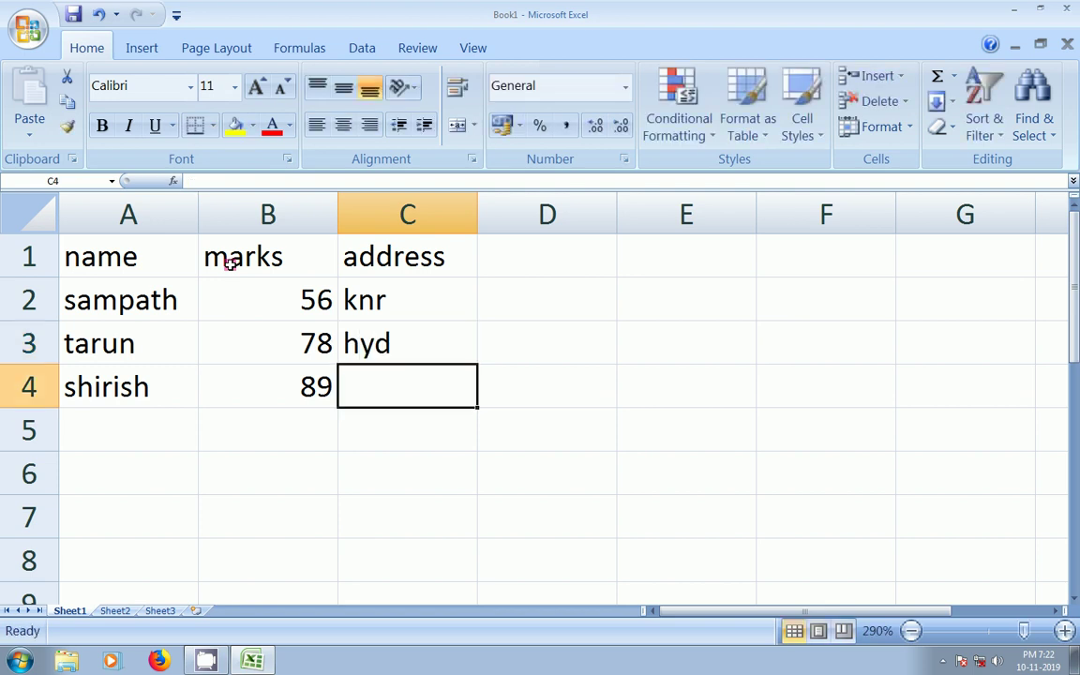
type("wgl")
key("Return")
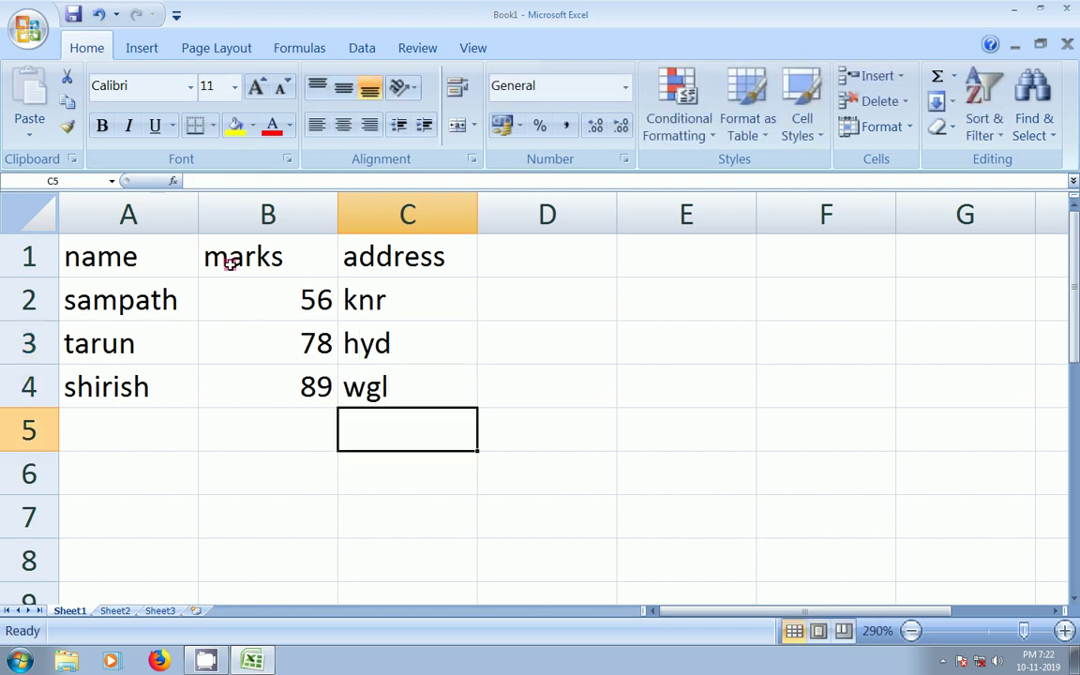
key("Up")
key("Up")
key("Up")
key("Left")
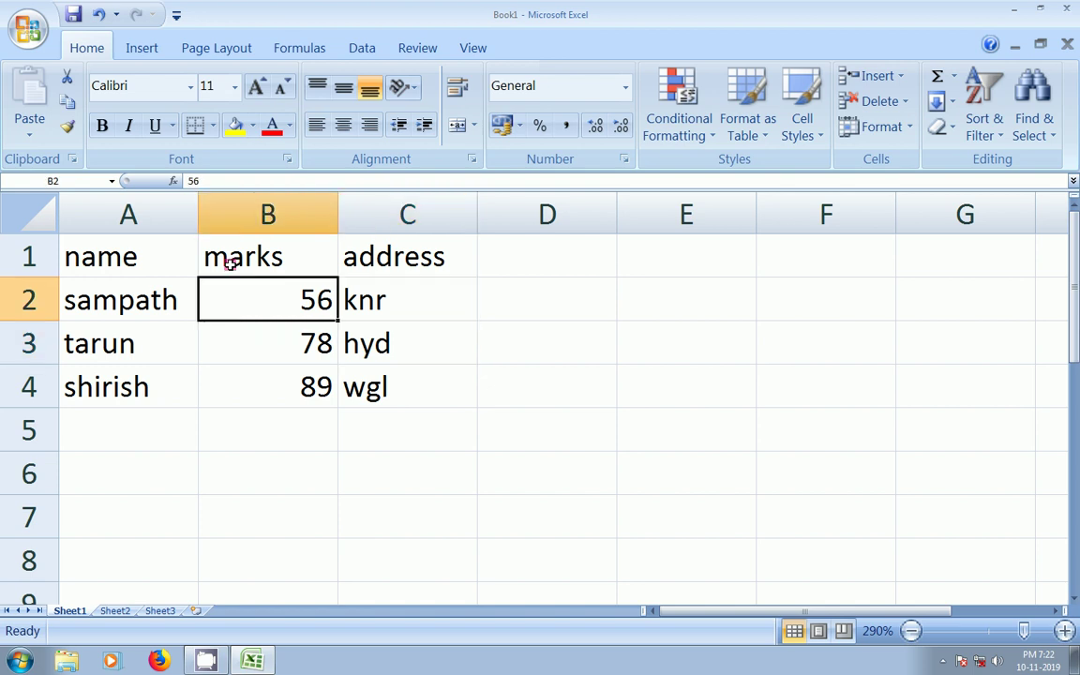
key("Down")
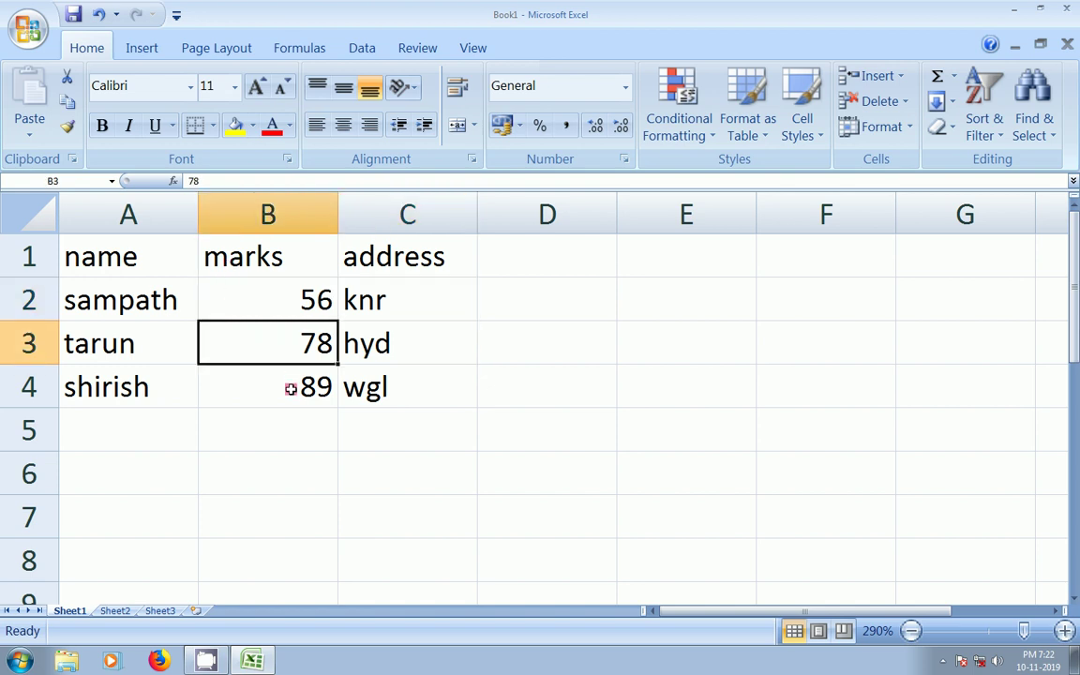
left_click(282, 419)
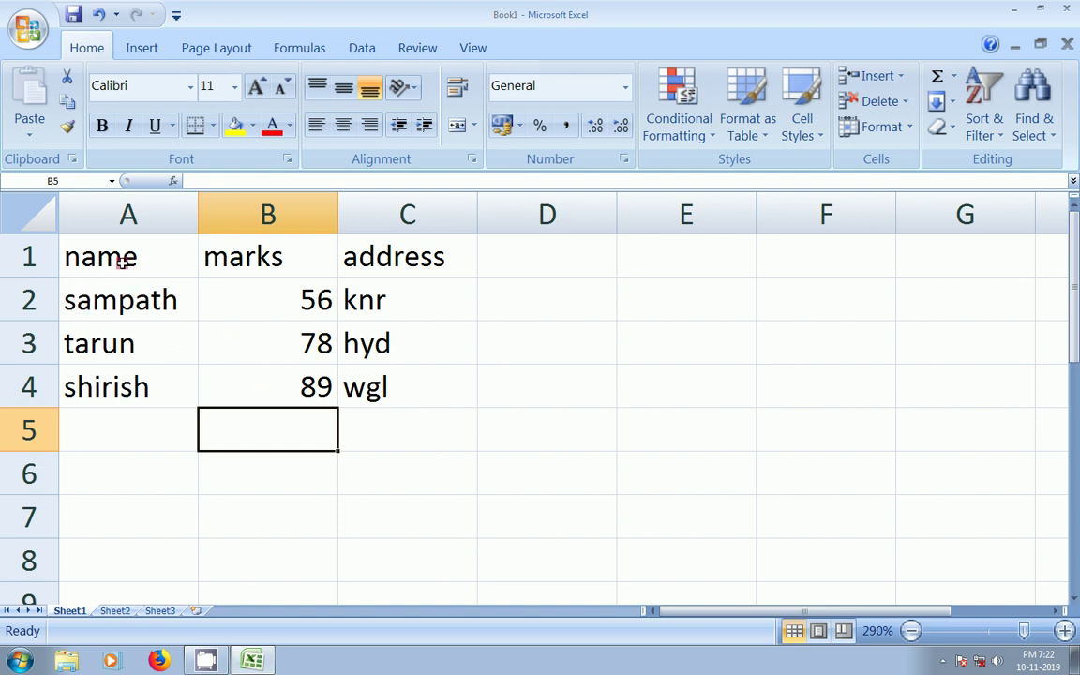
left_click(121, 260)
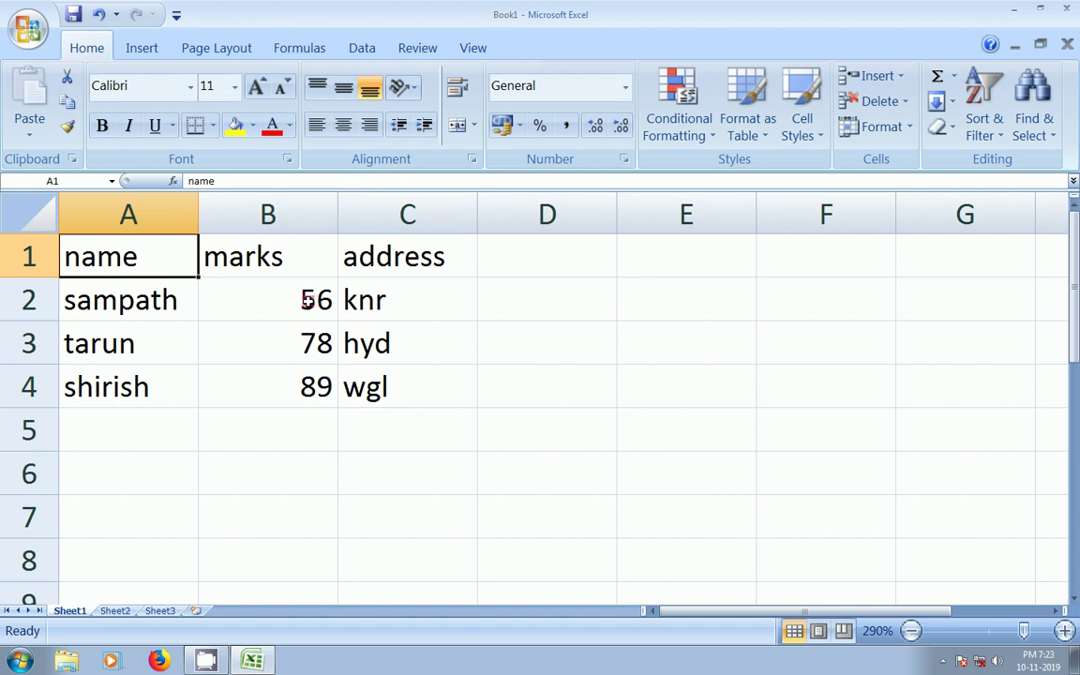
left_click(297, 299)
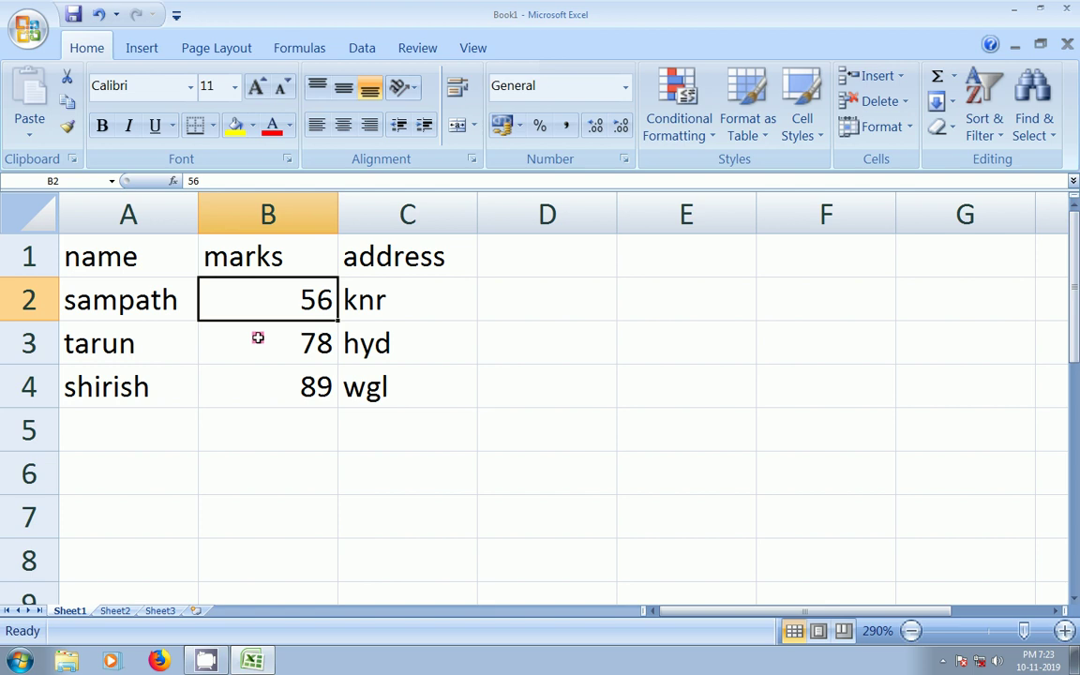
left_click(258, 338)
Edit B2 in place, inserting a 1 between the digits so 56 becomes 516.
double_click(316, 298)
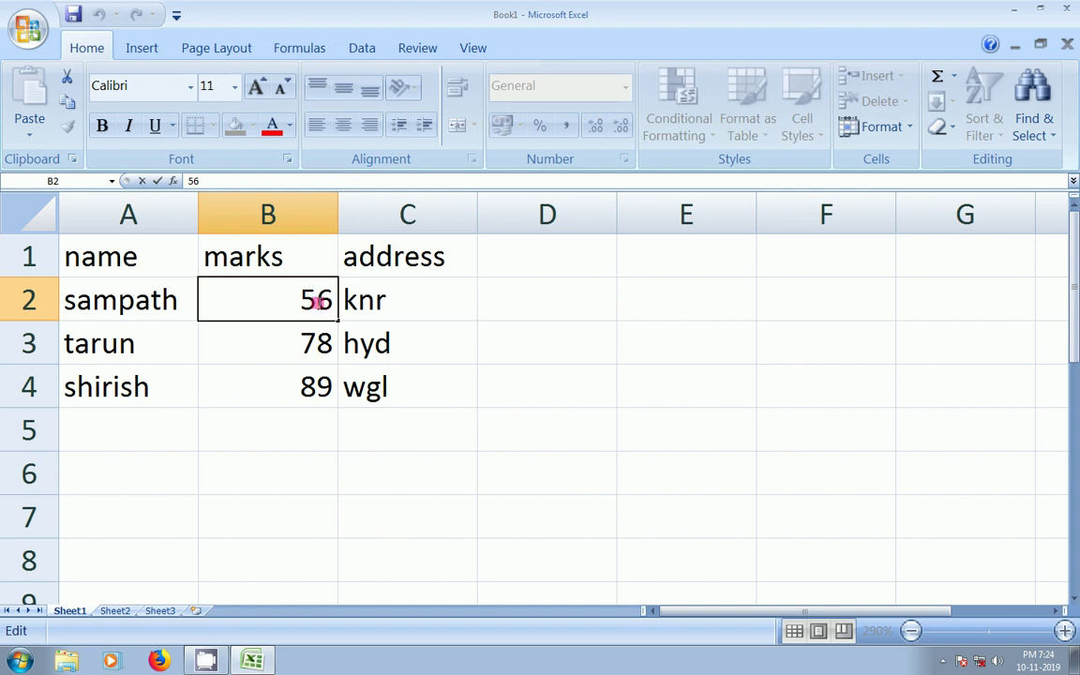
type("1")
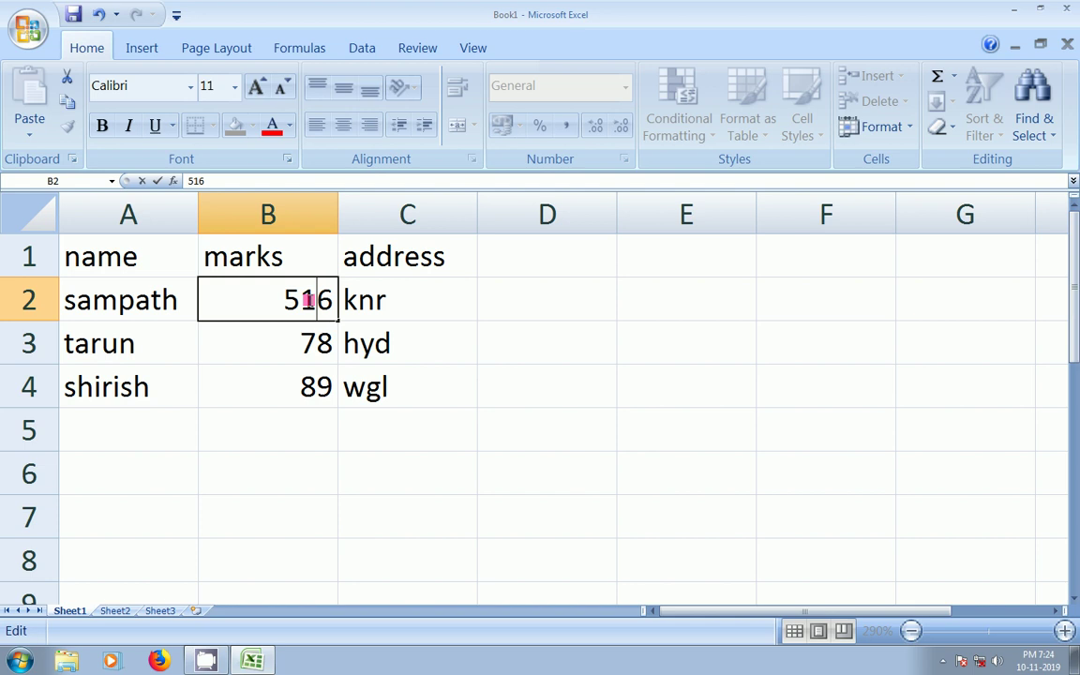
key("Return")
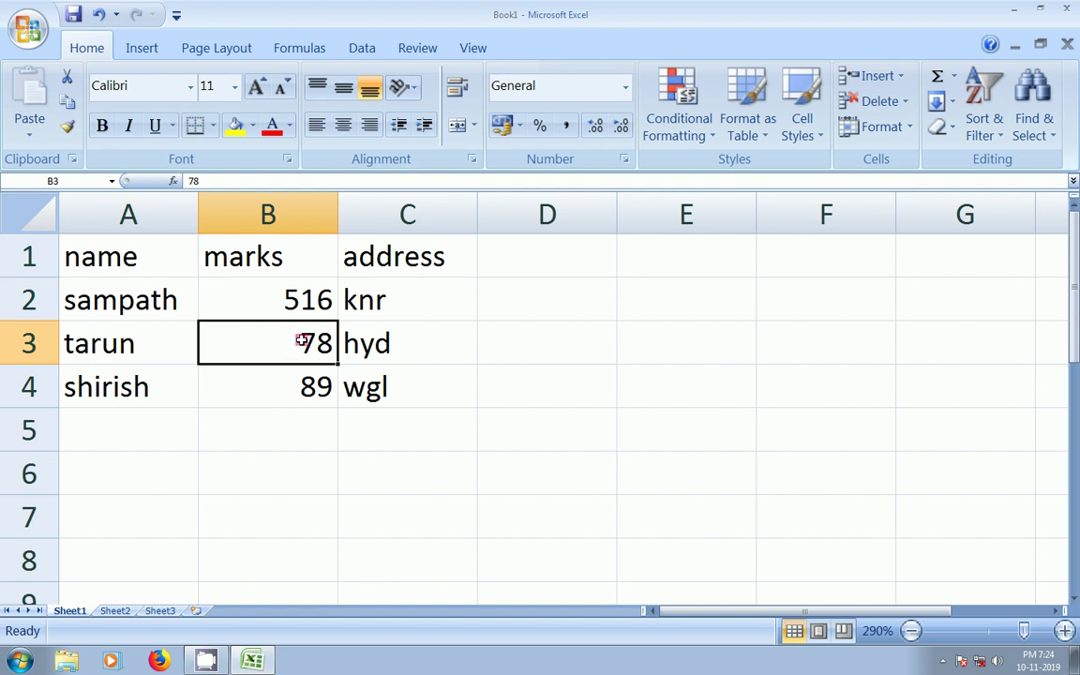
Edit B3 in place, adding a leading 2 so 78 becomes 278.
double_click(302, 340)
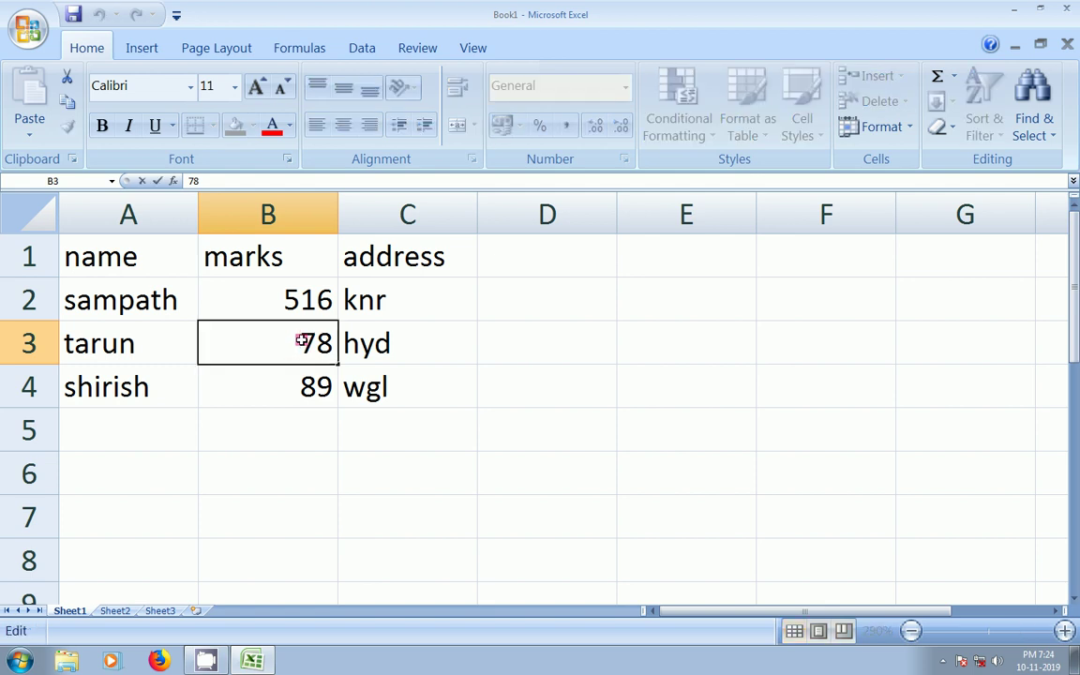
type("2")
key("Tab")
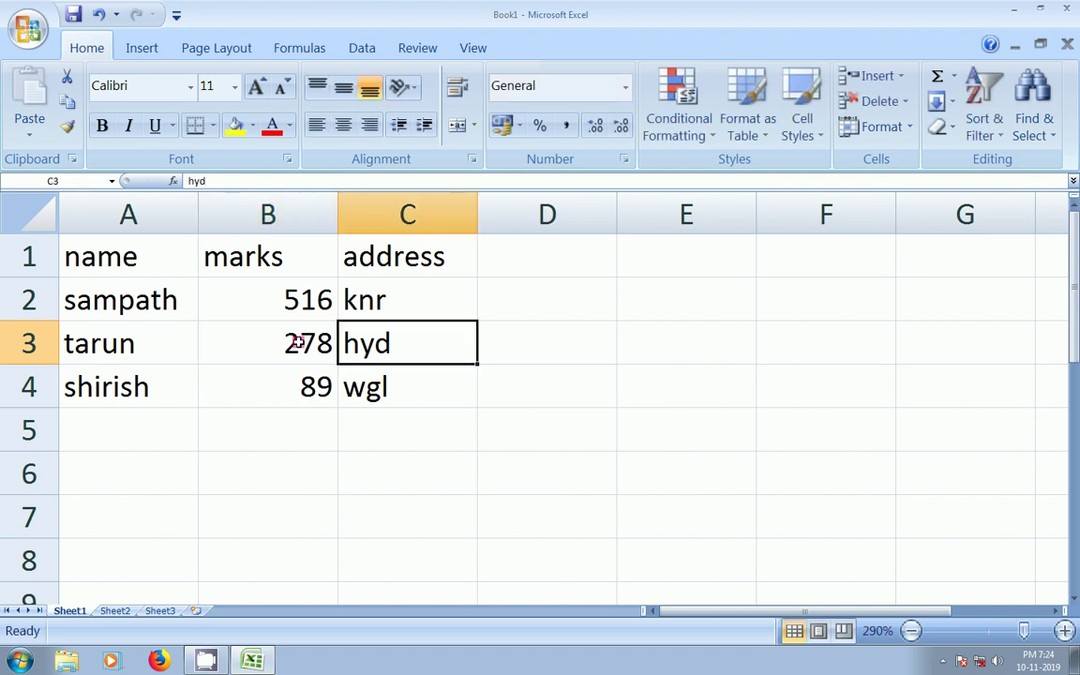